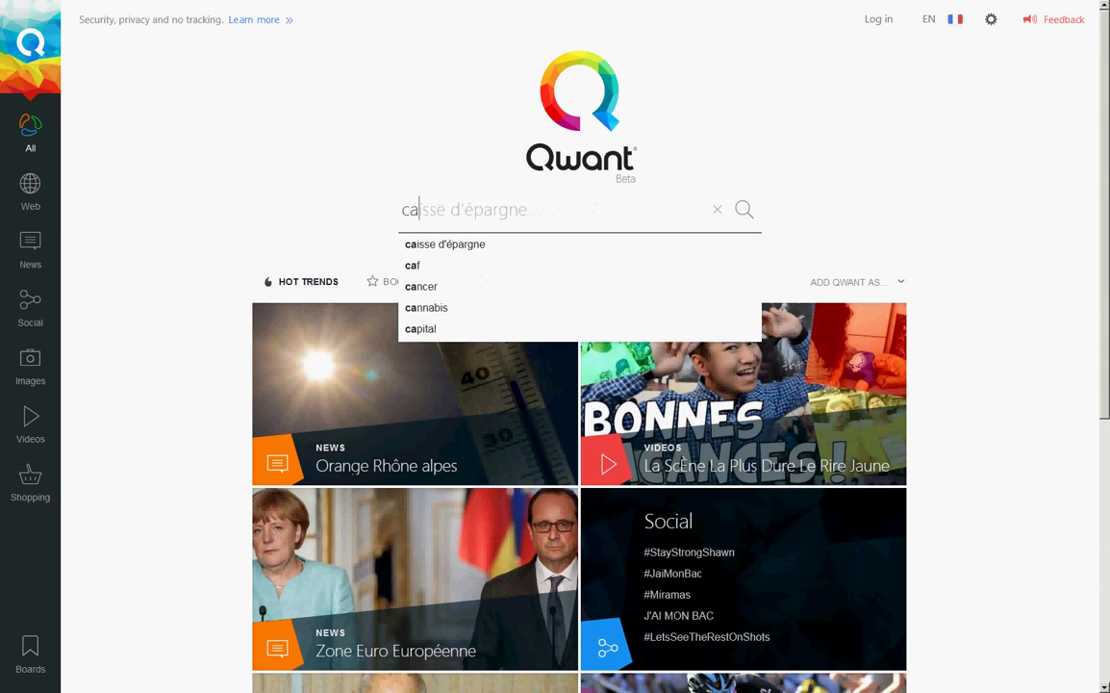
Step: Search Qwant for 'cadastre' and open the cadastre.gouv.fr result
text(e)
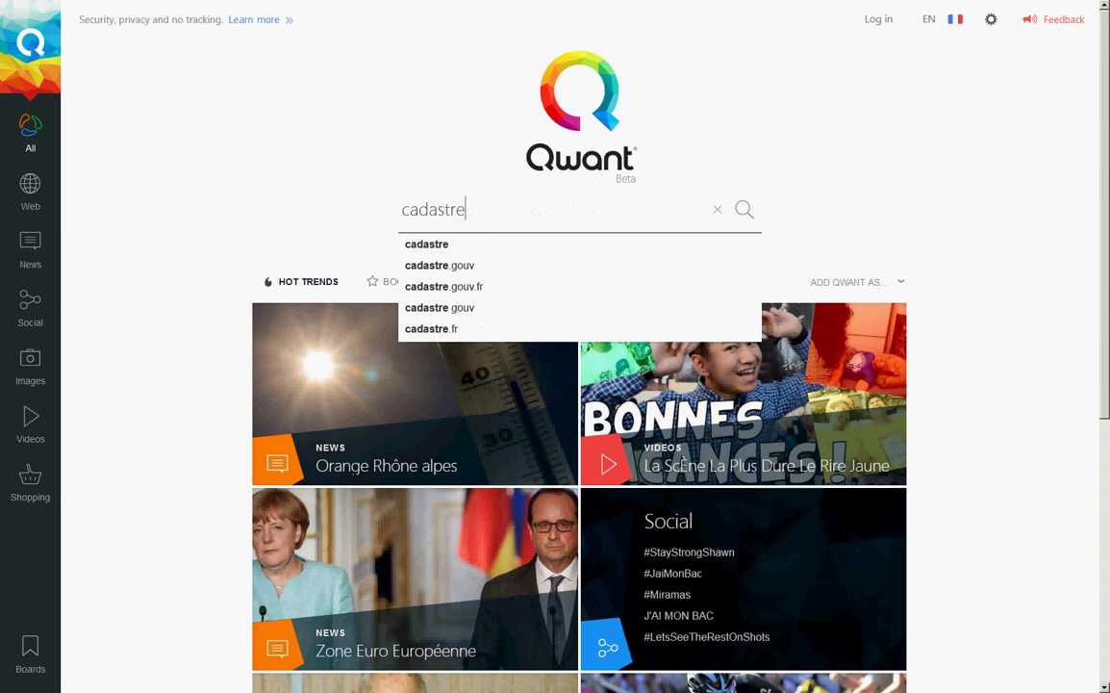
key(Return)
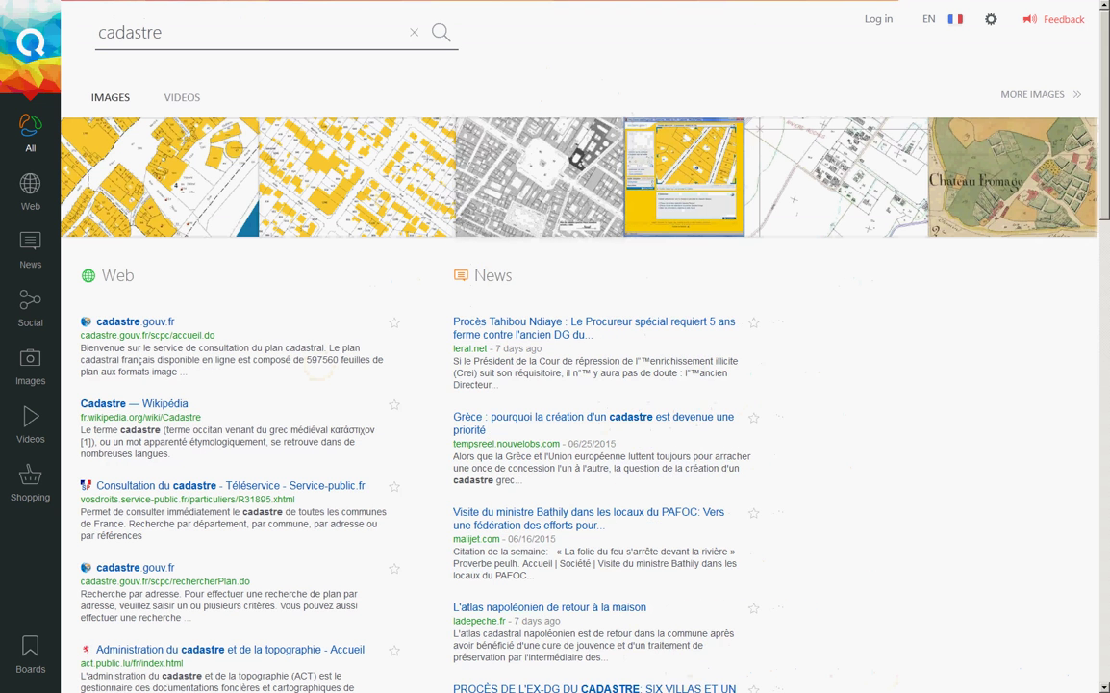
click(135, 322)
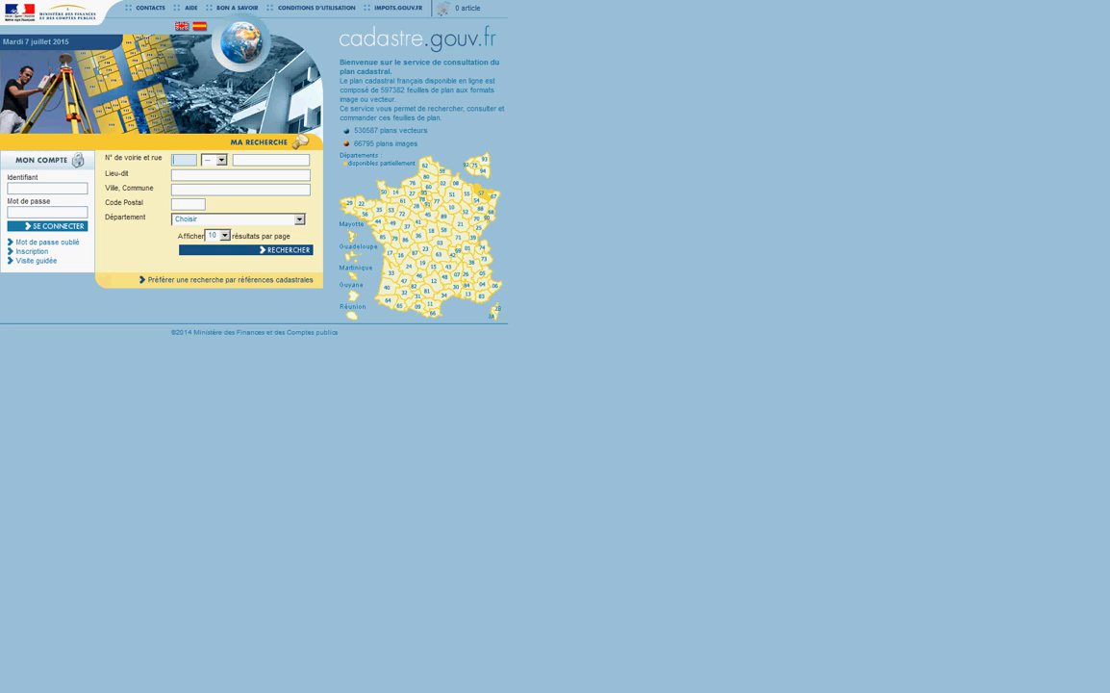
key(Tab)
key(Down)
key(Up)
key(Tab)
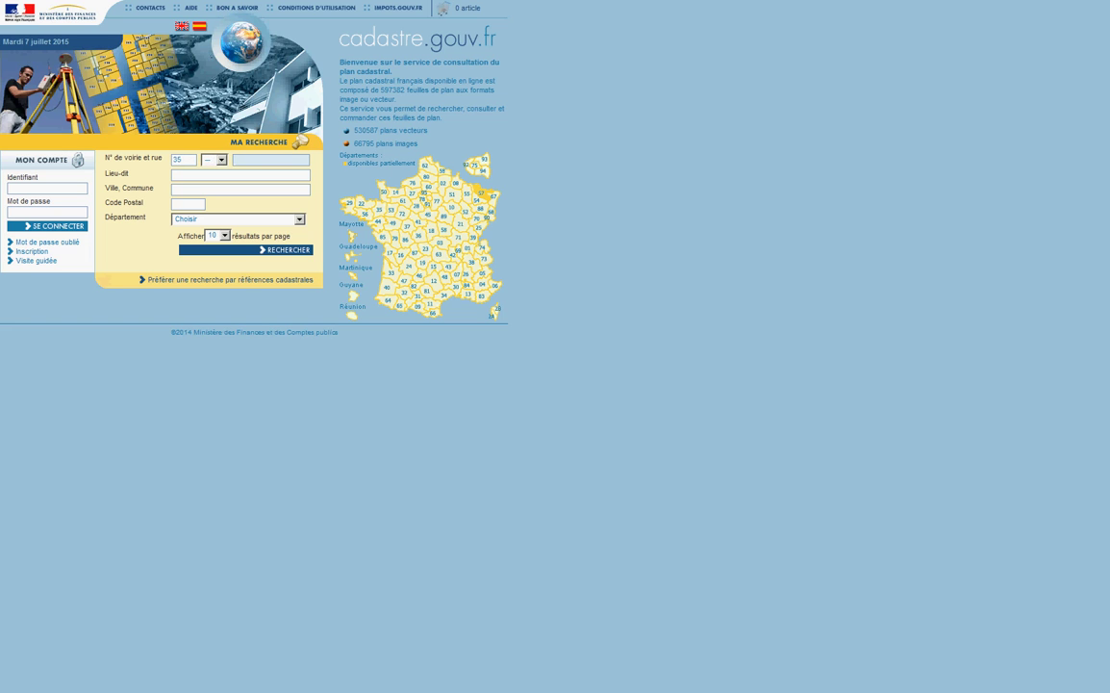
key(Tab)
key(Tab)
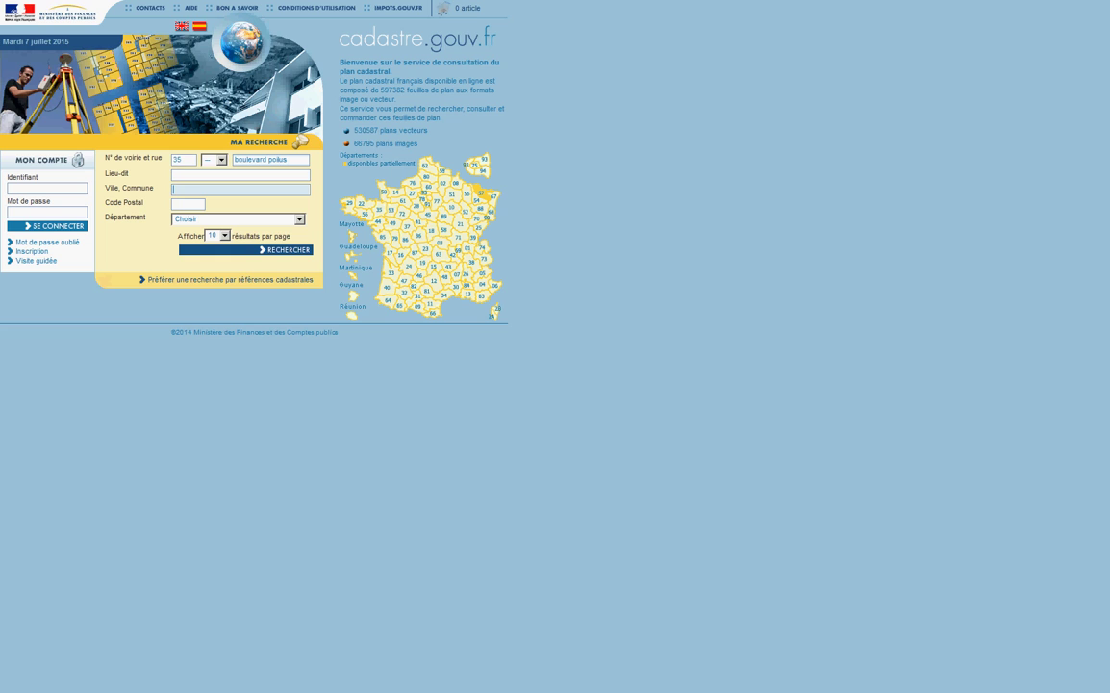
key(Return)
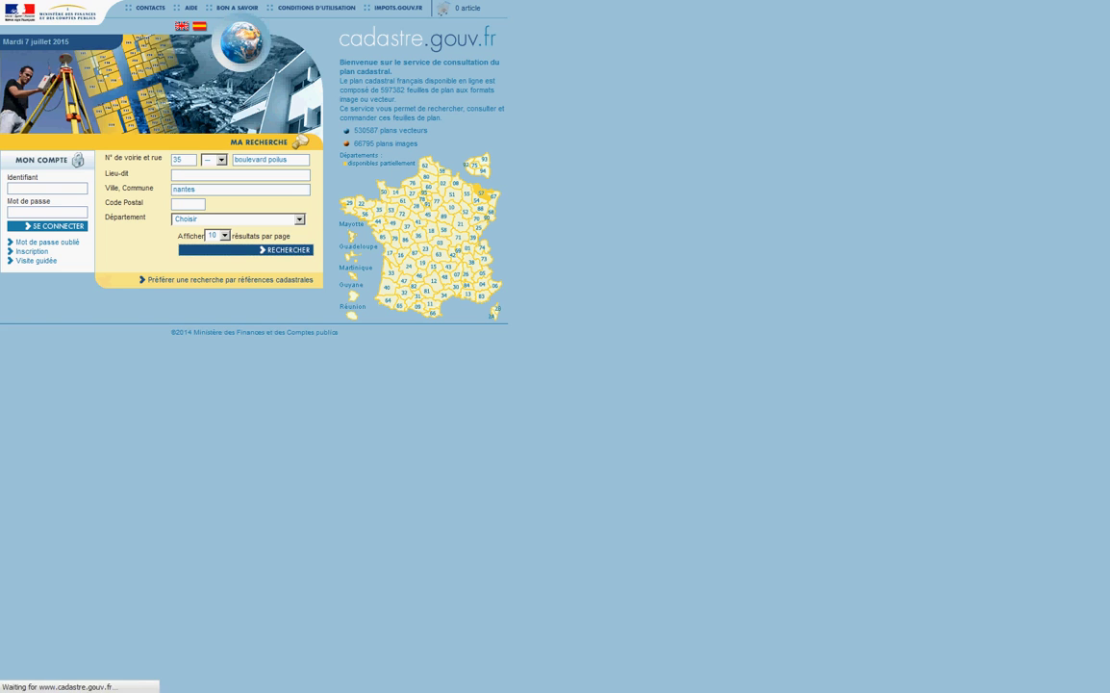
Step: Pick BD DES POILUS as the street and run the search
key(alt+Down)
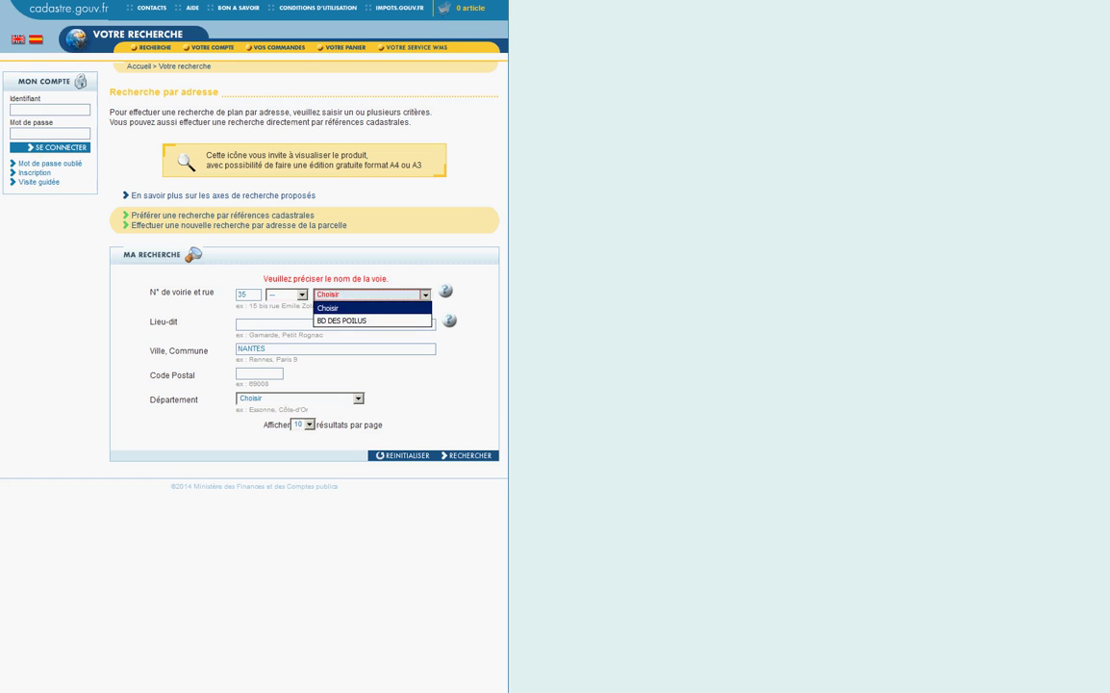
key(Down)
key(Return)
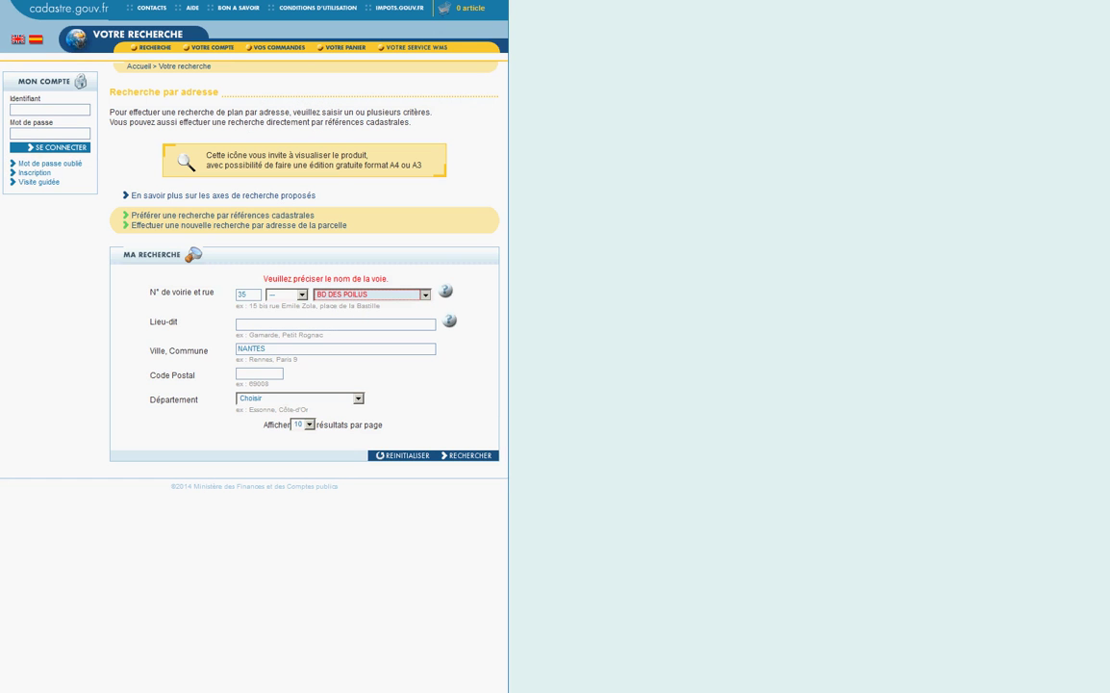
click(469, 455)
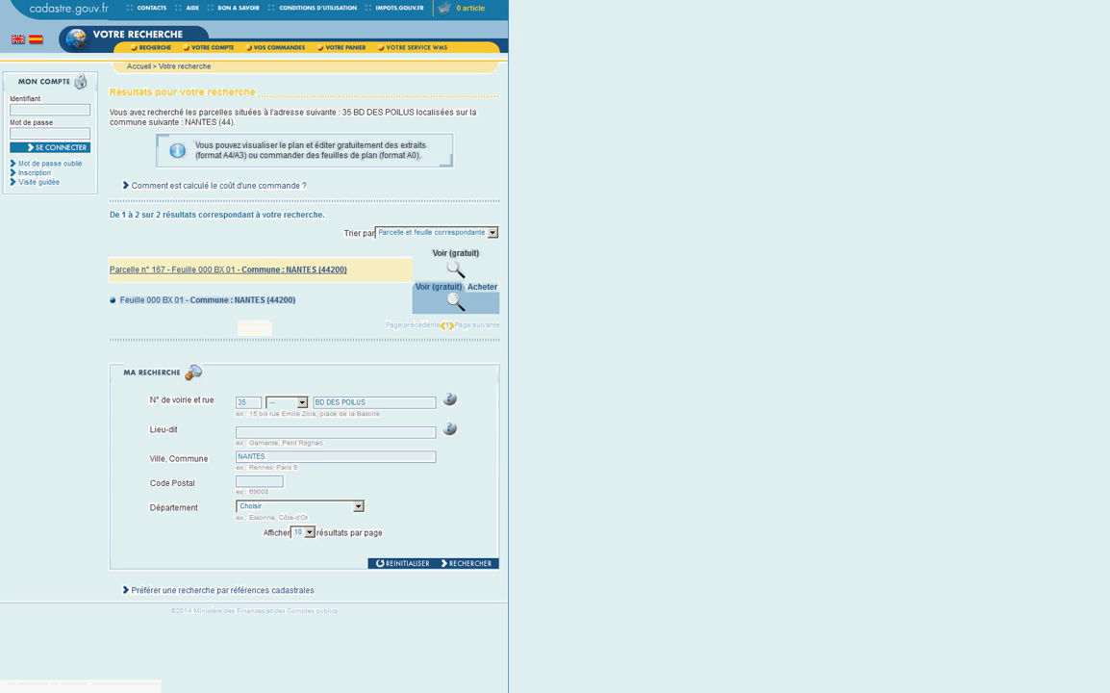
click(228, 269)
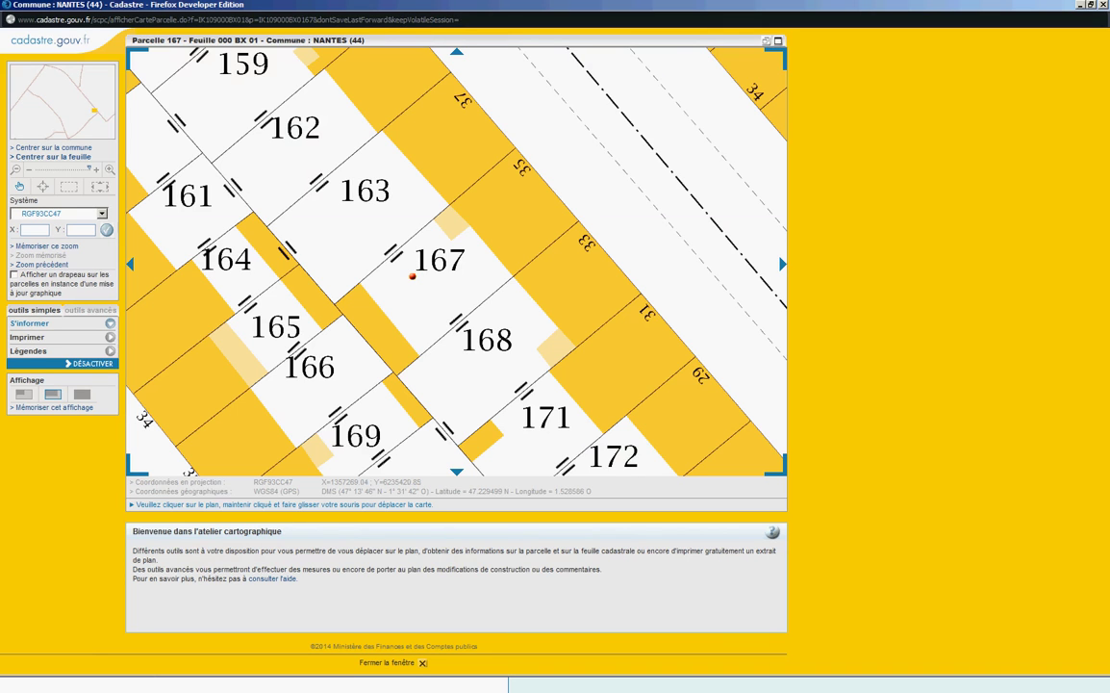
click(28, 324)
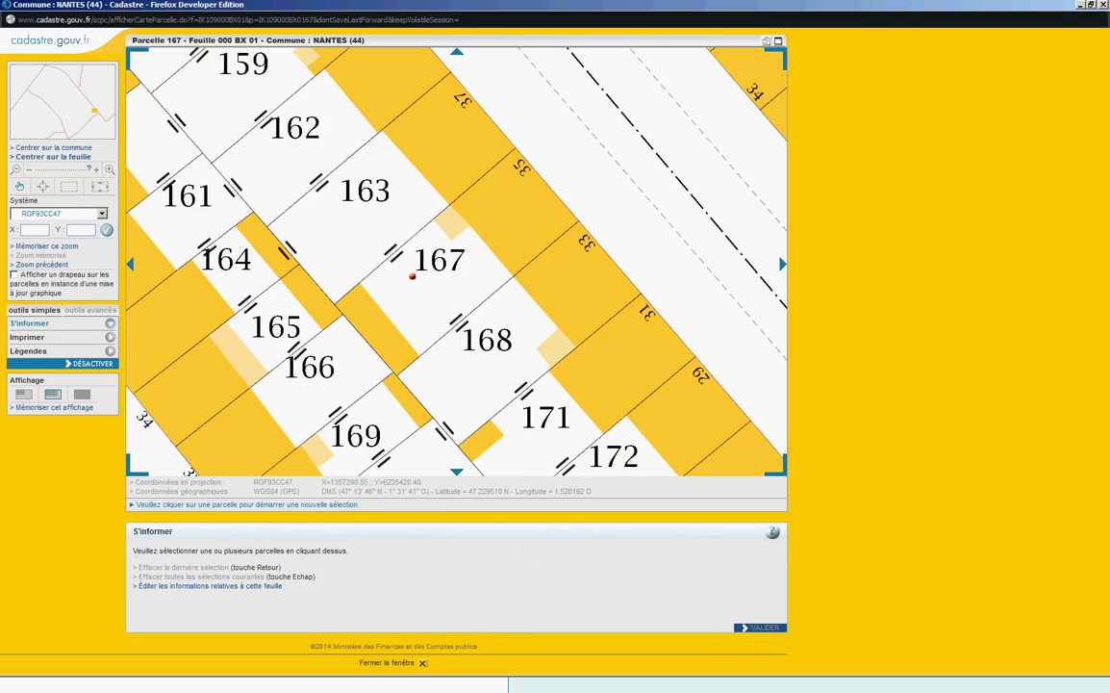
click(412, 277)
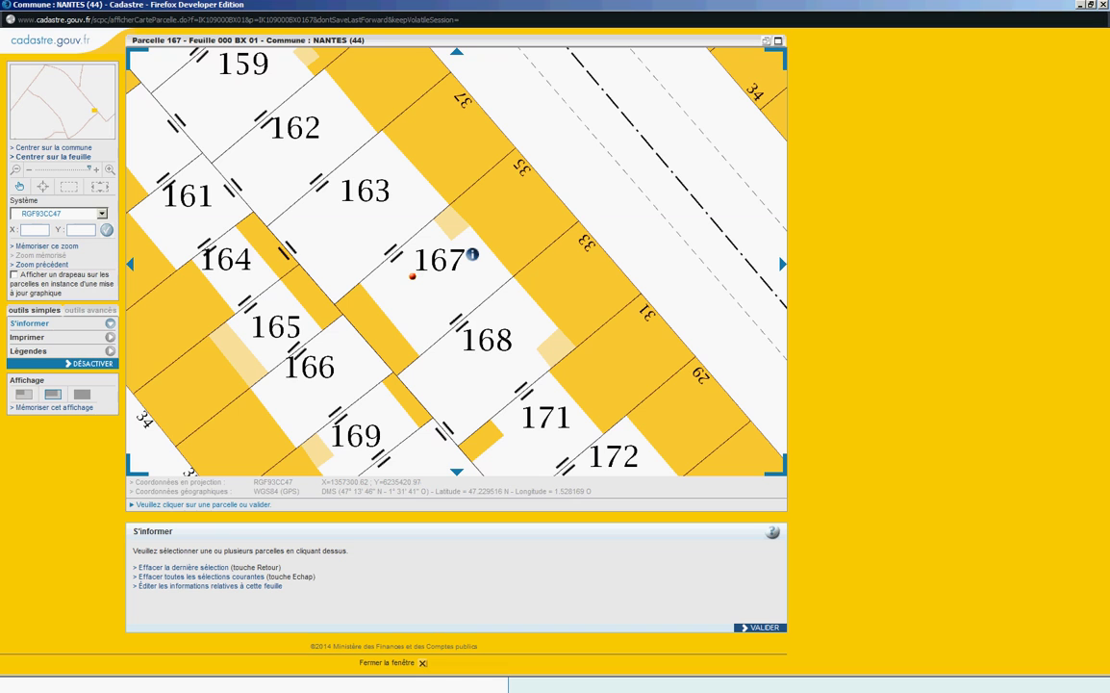
key(Return)
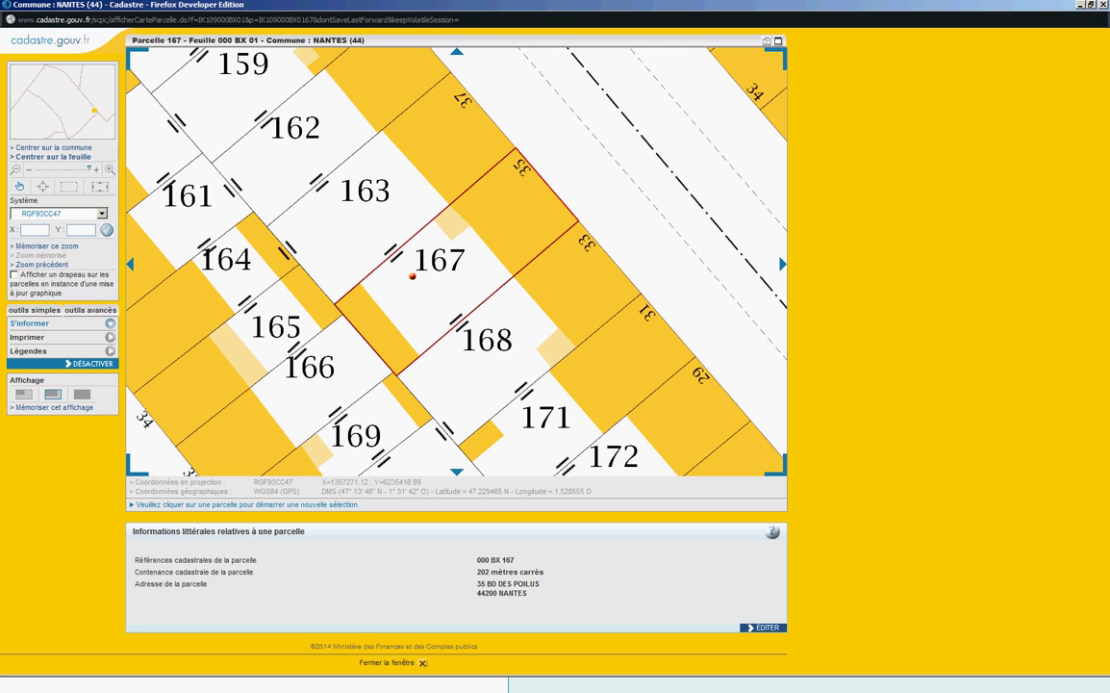
click(90, 310)
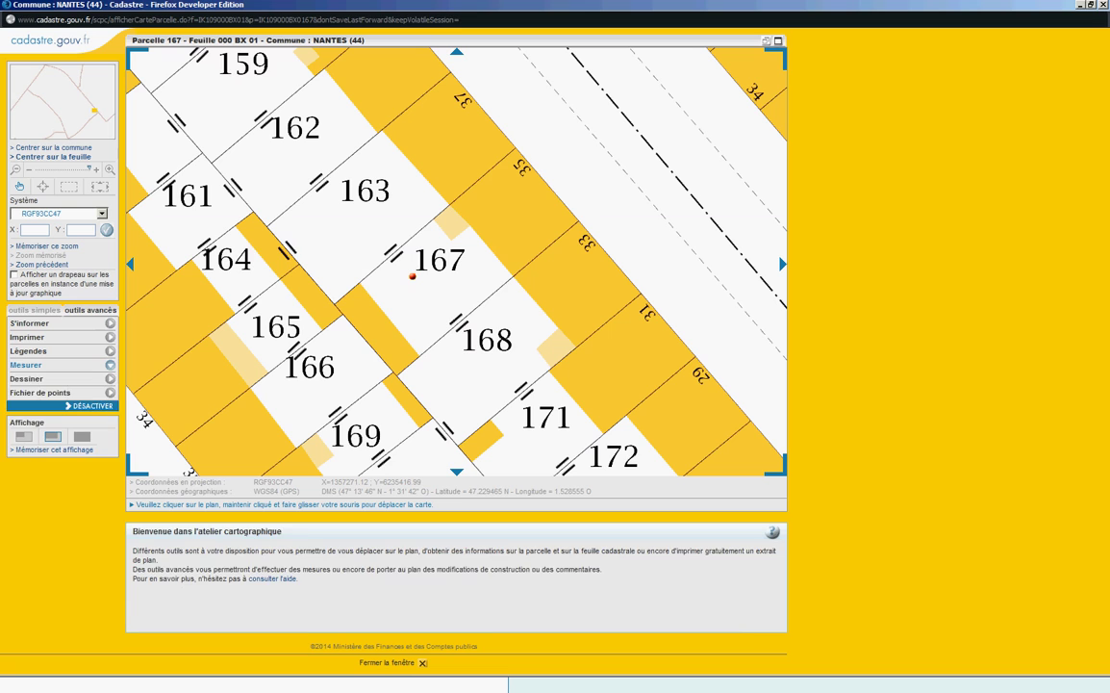
click(26, 365)
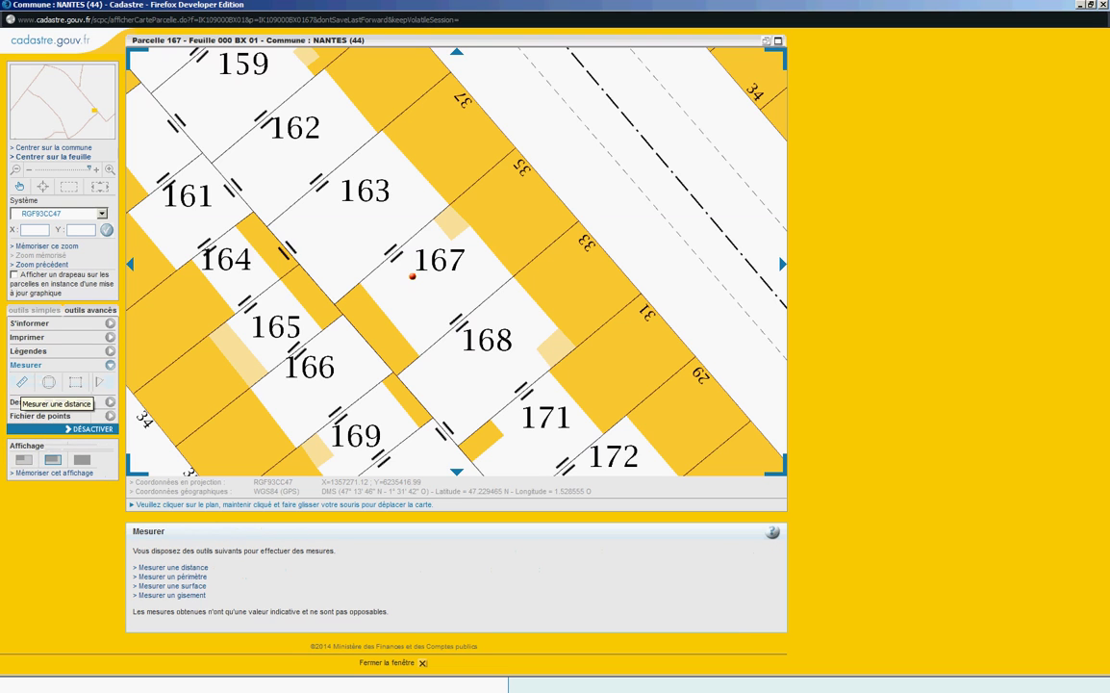
click(21, 382)
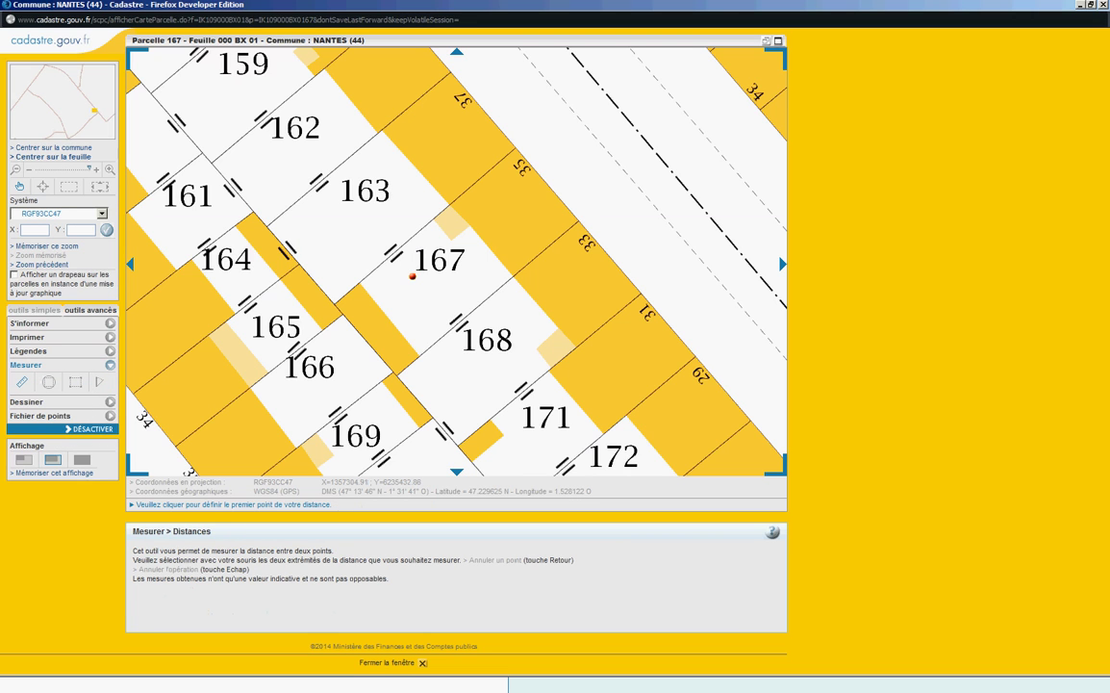
click(412, 276)
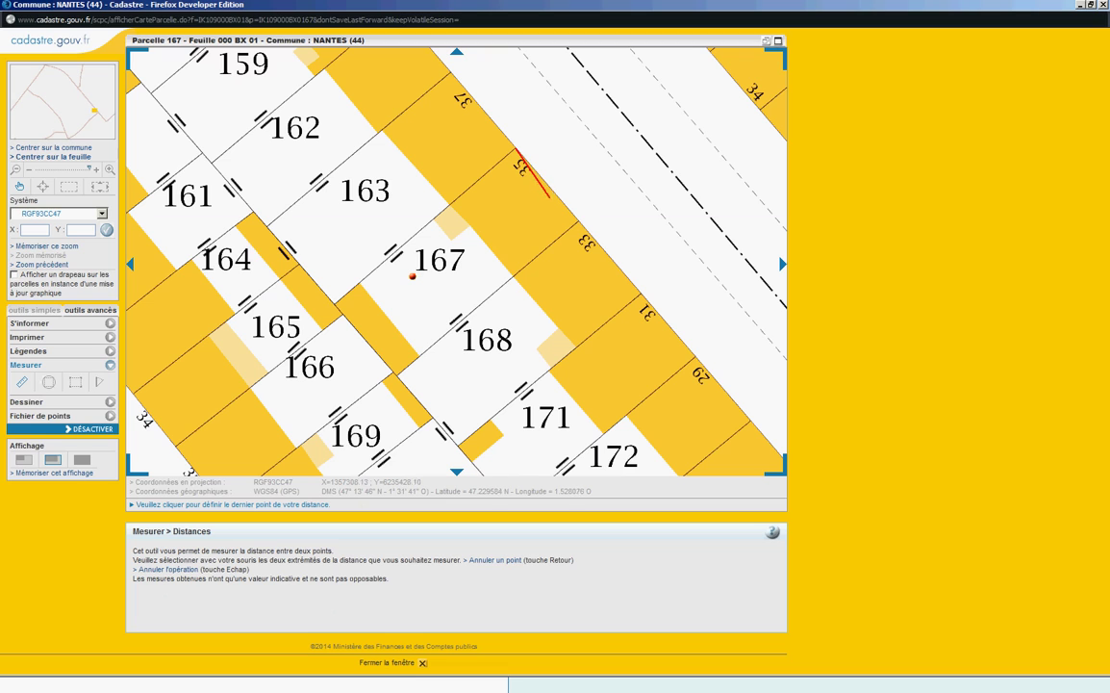
click(578, 222)
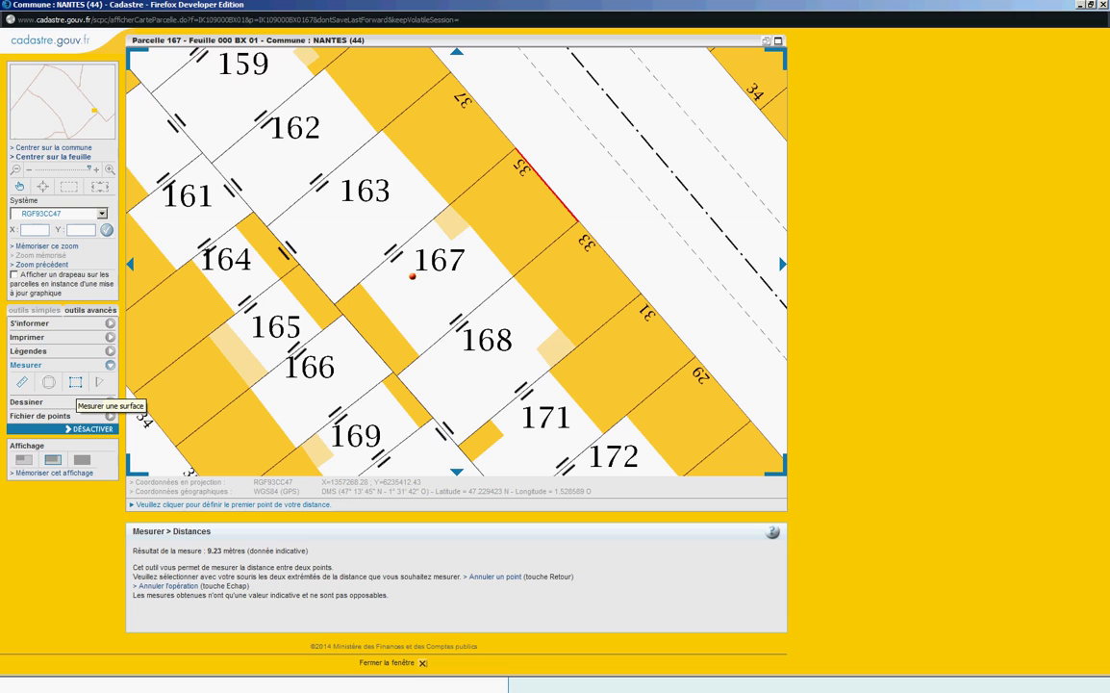
click(75, 382)
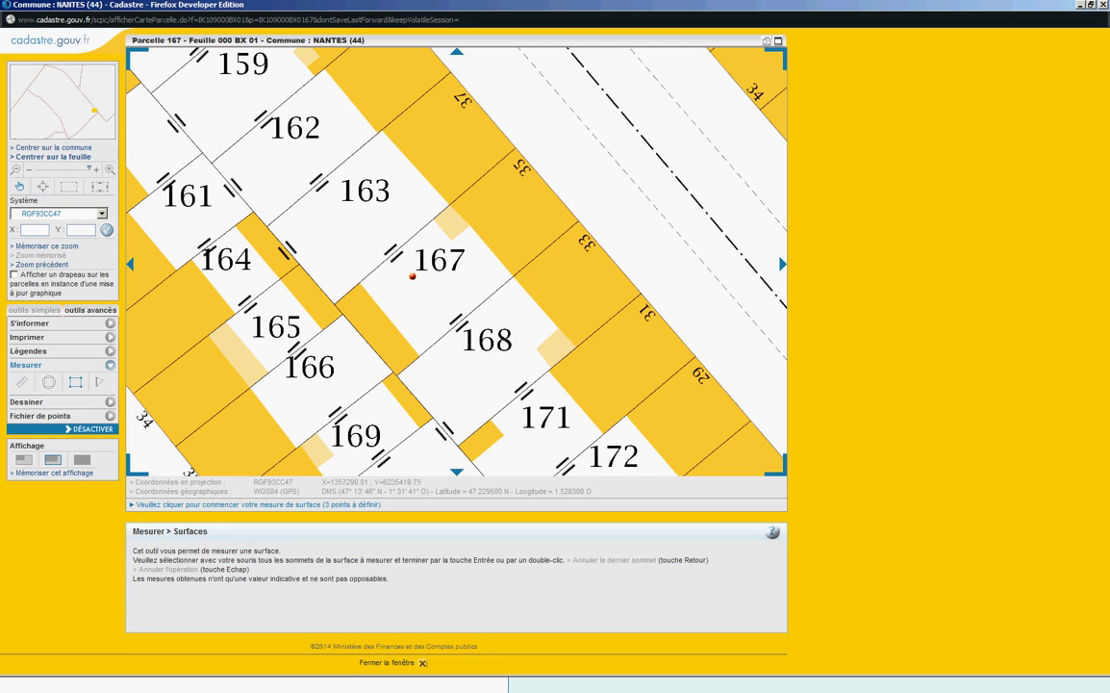
Step: Outline parcel 167's area to get 102.26 m², then start outlining the small pale square
click(360, 284)
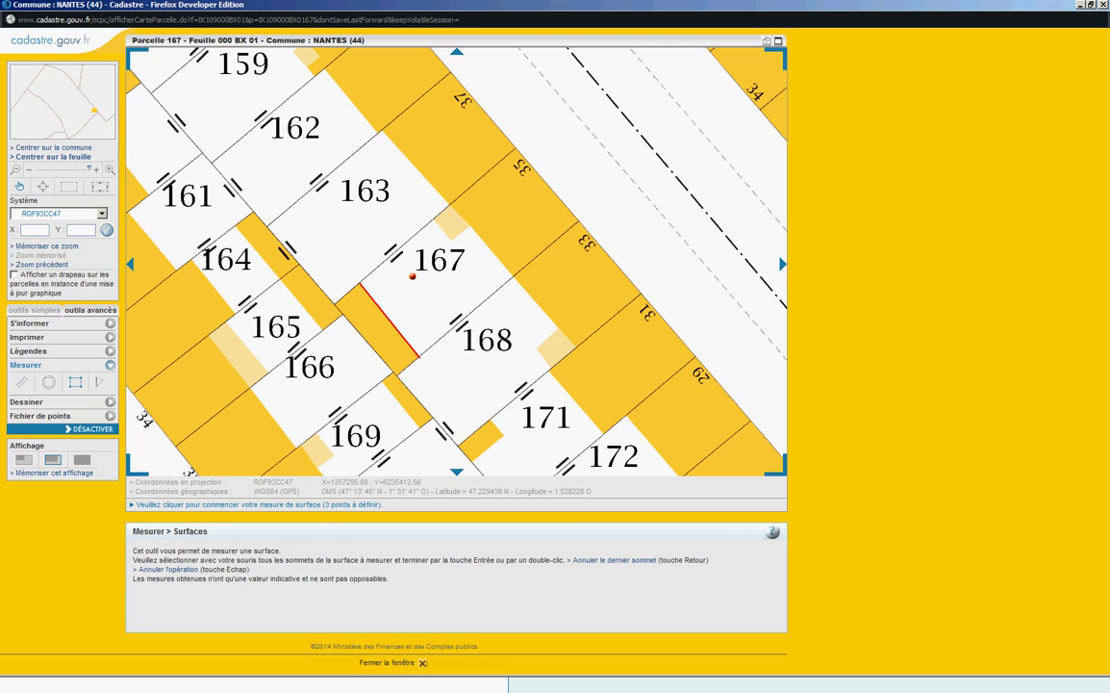
click(418, 356)
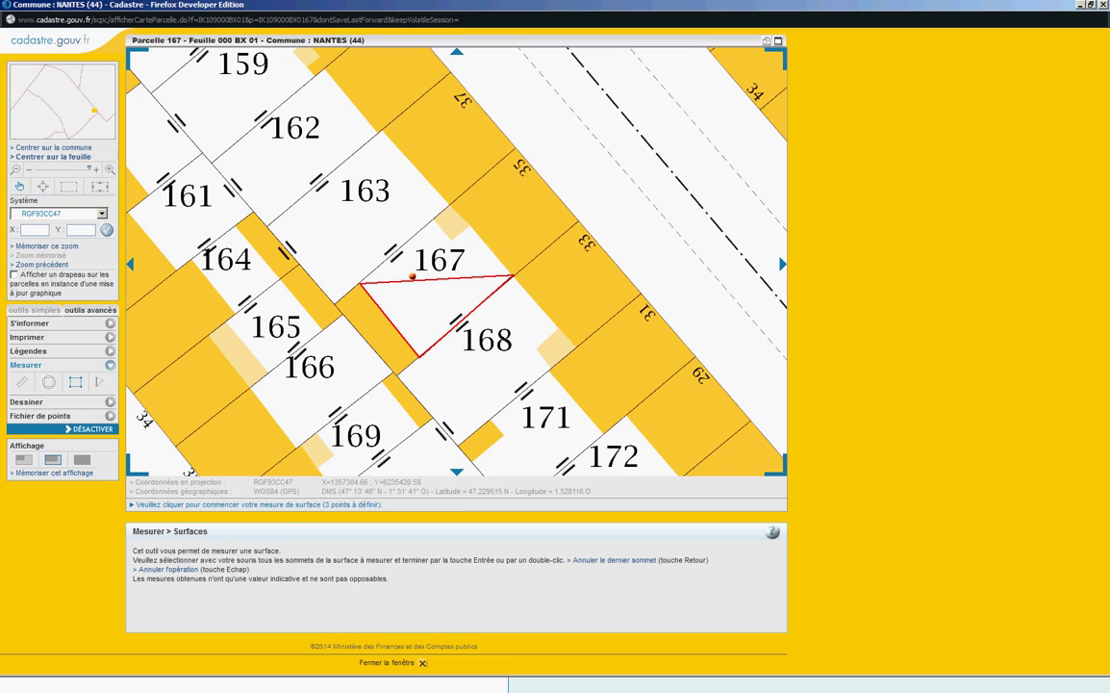
click(512, 275)
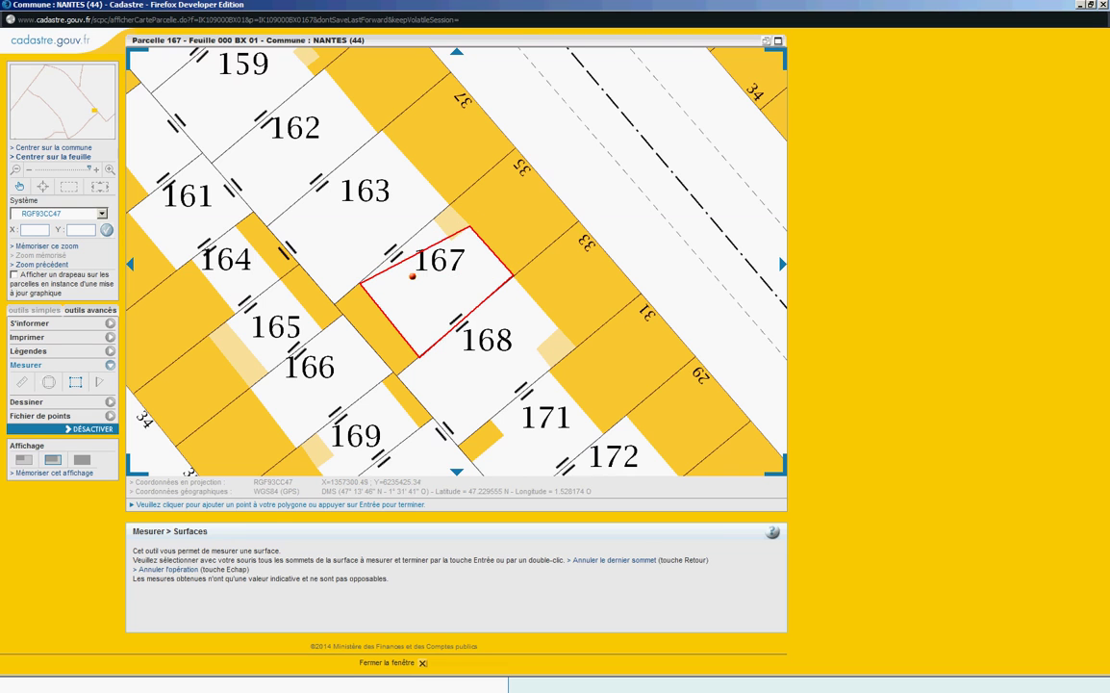
click(471, 227)
click(450, 239)
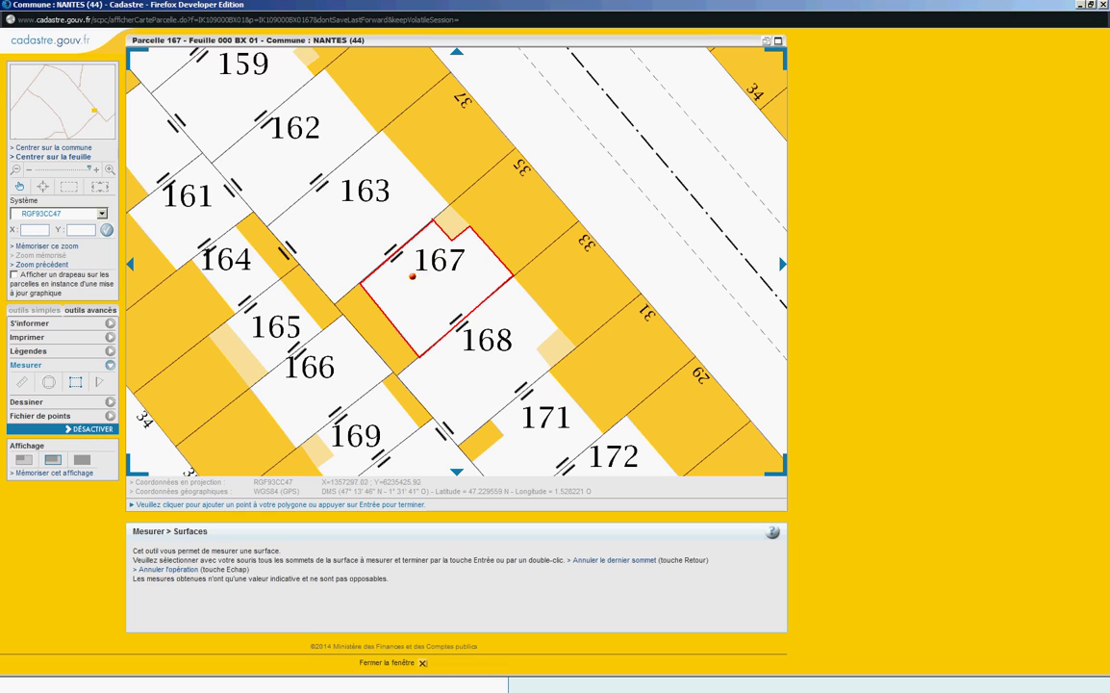
key(Return)
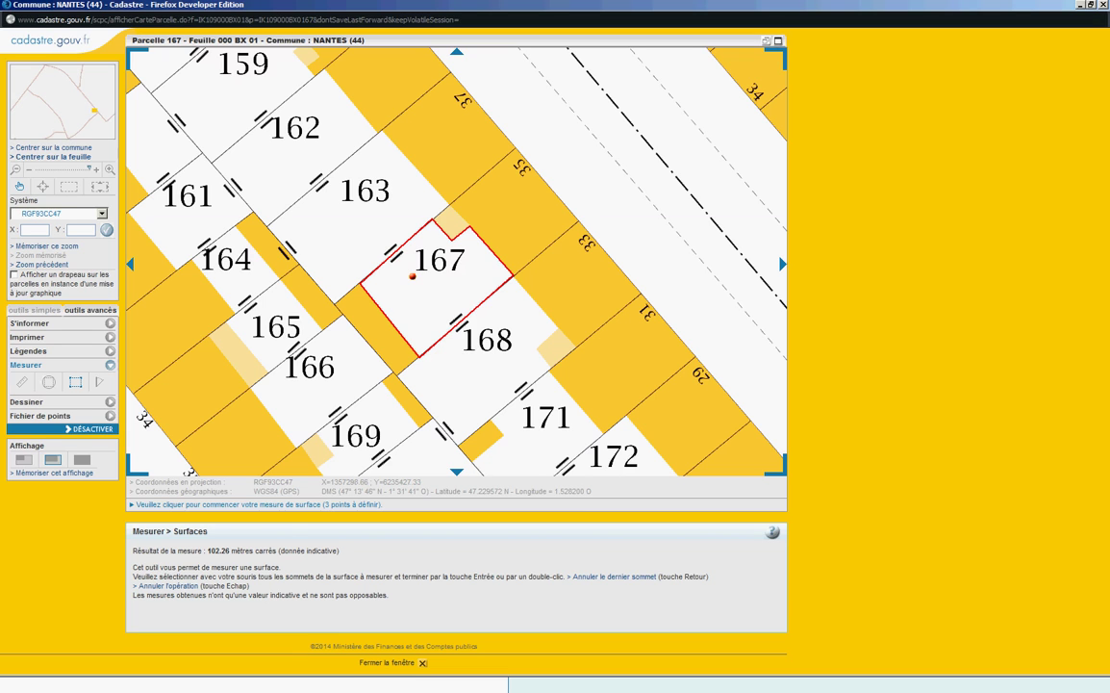
click(451, 206)
click(452, 239)
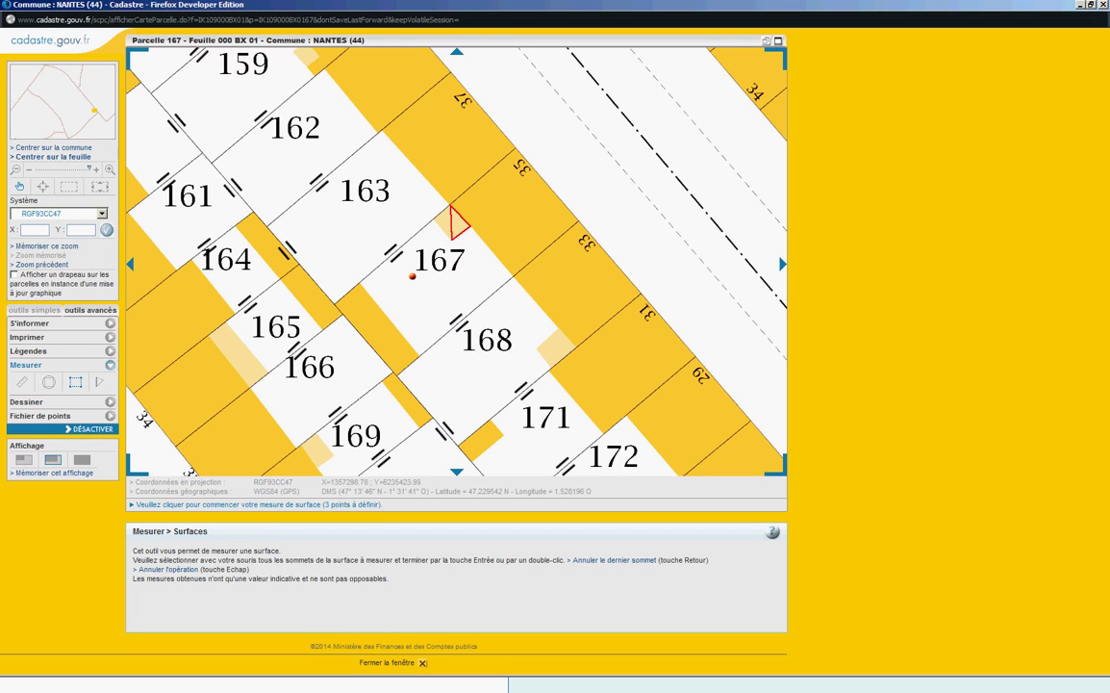
Step: Finish the small square at 6.13 m², then measure the narrow lower-left building at 27.08 m²
click(470, 223)
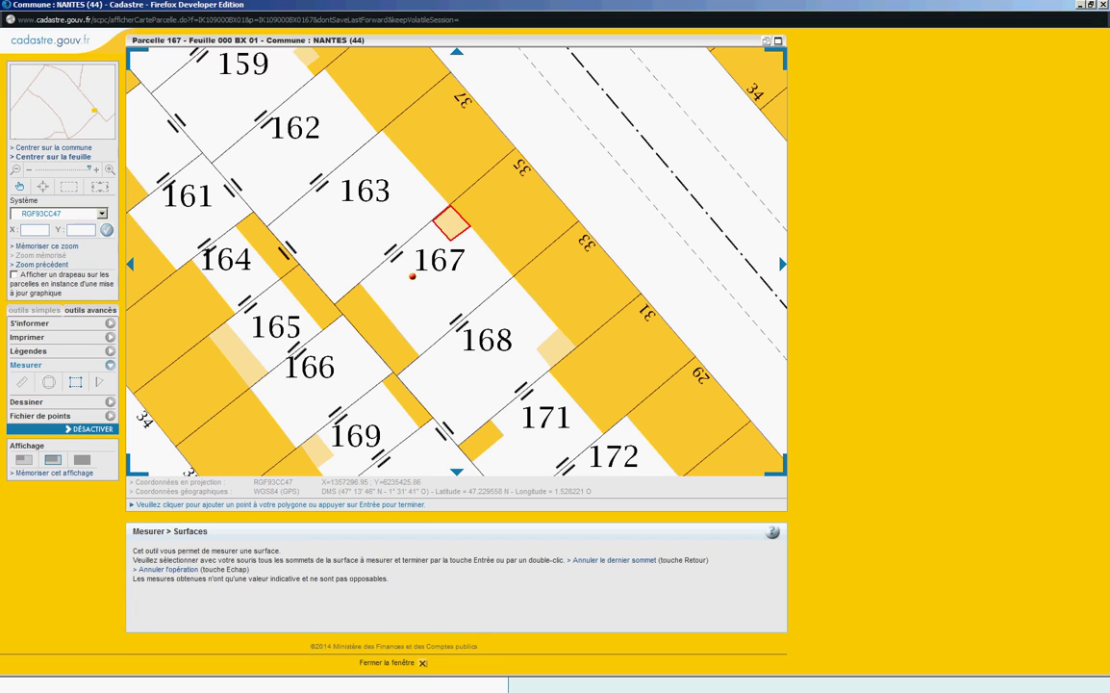
key(Return)
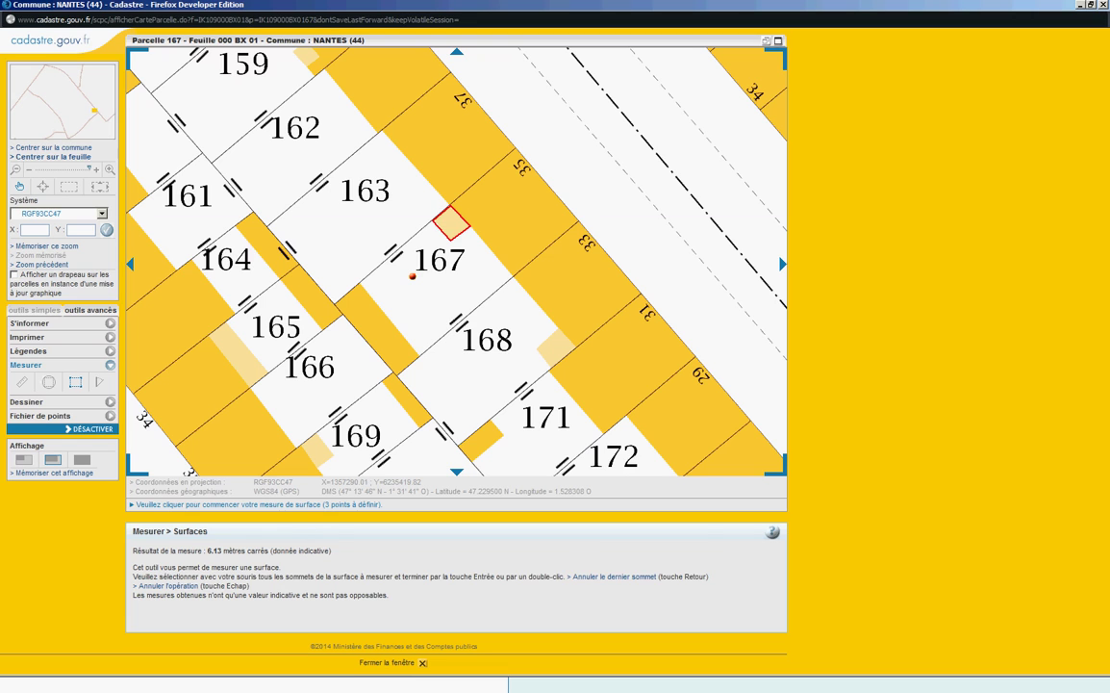
click(417, 354)
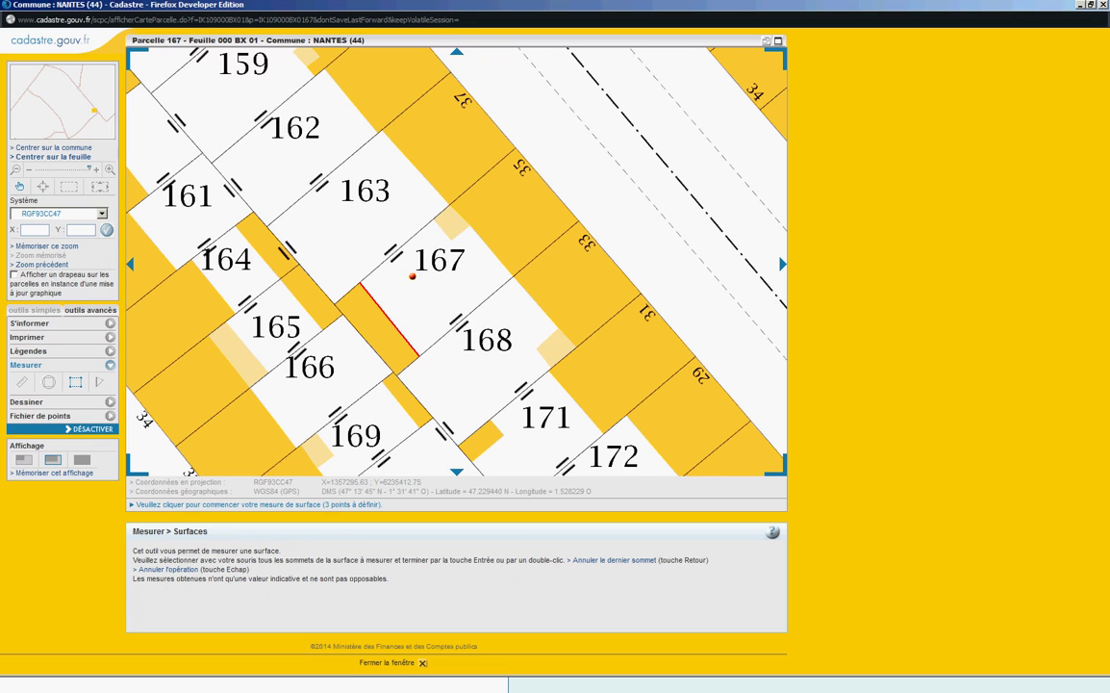
click(361, 285)
click(395, 374)
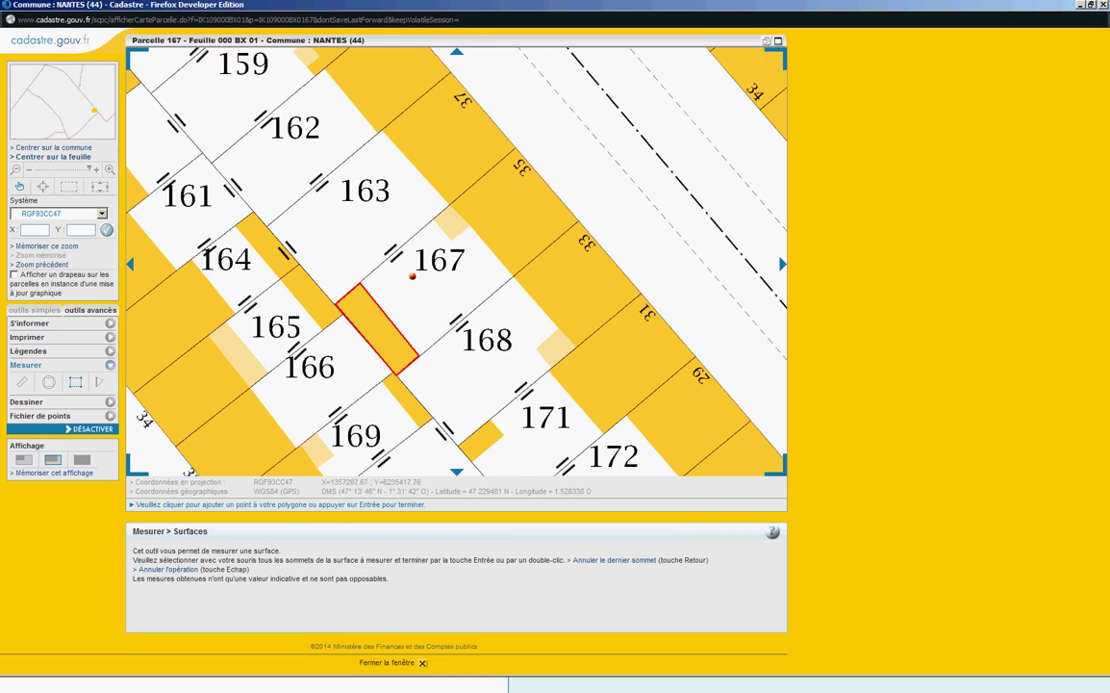
key(Return)
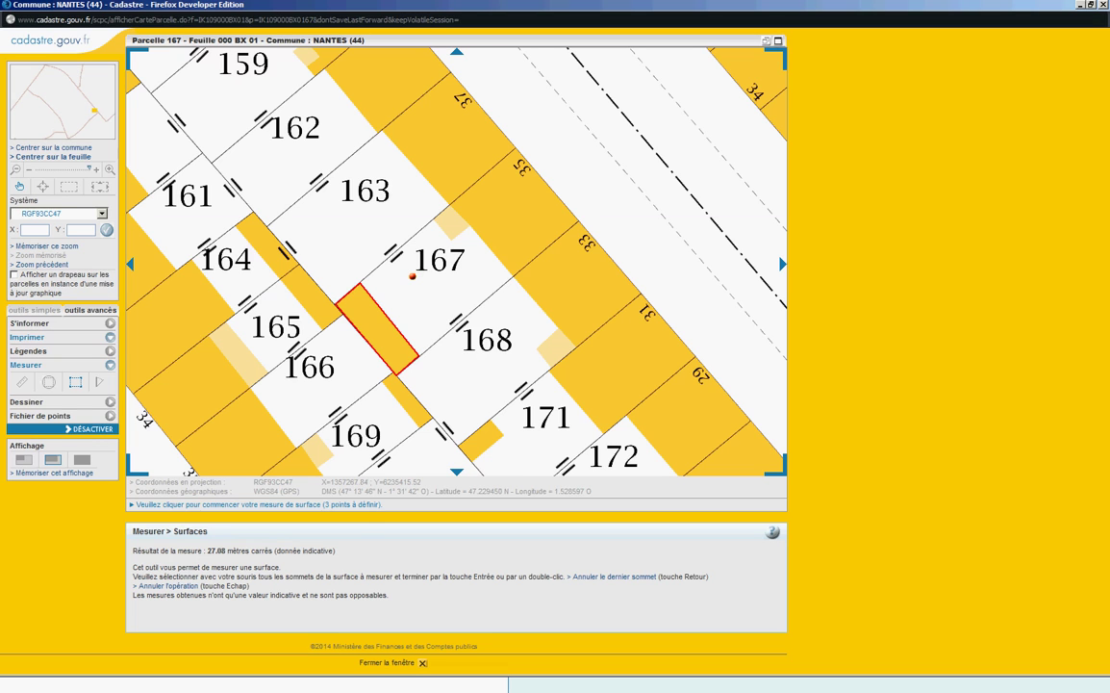
click(27, 336)
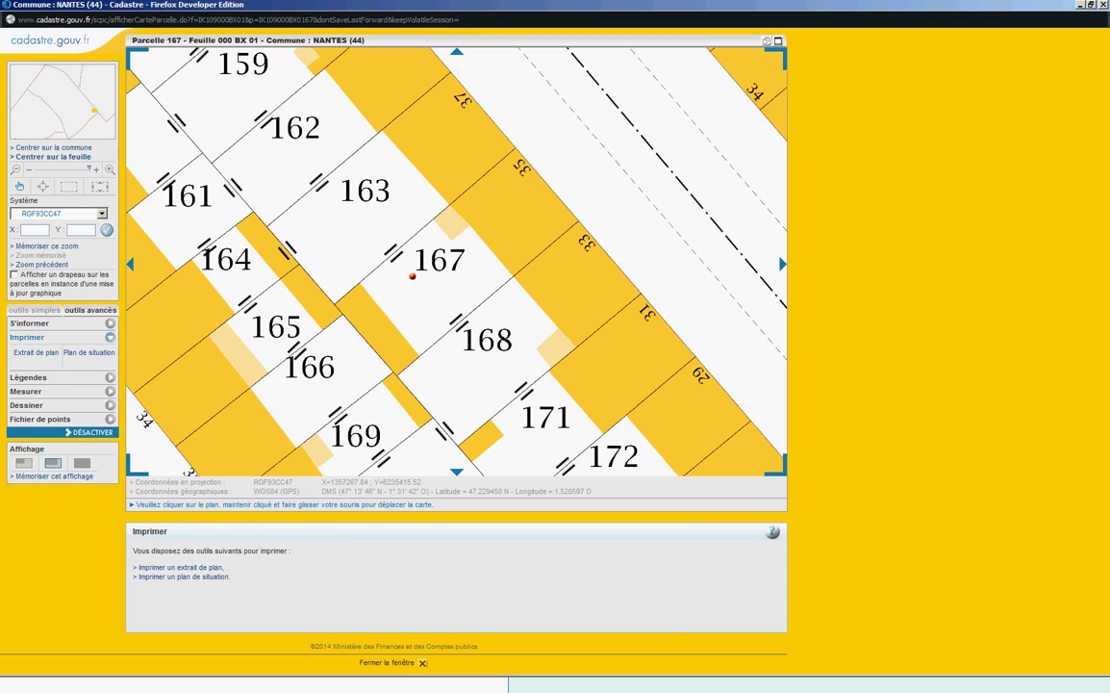
Step: Create a plan extract printout of parcel 167 at 1/500 scale
click(35, 352)
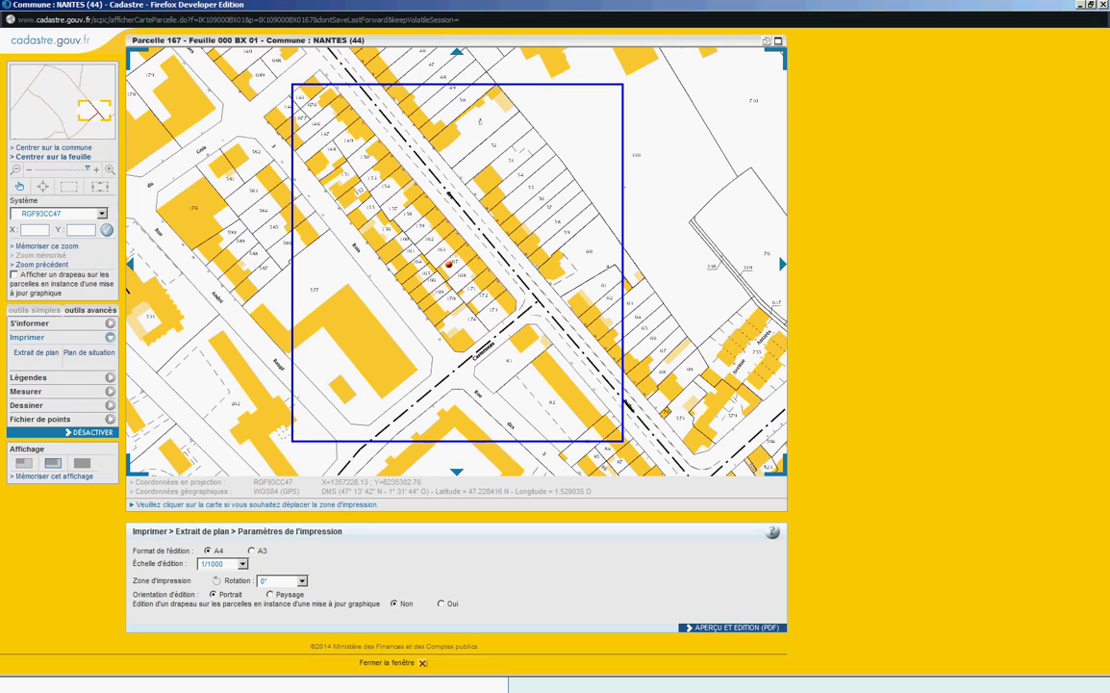
click(242, 564)
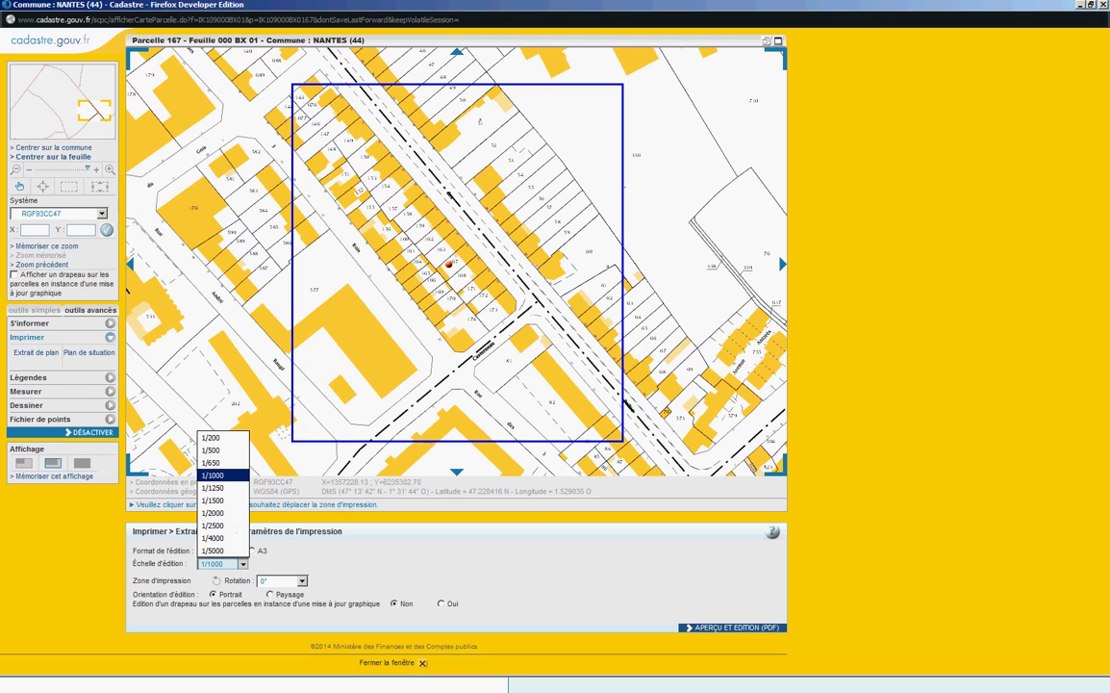
key(Up)
key(Up)
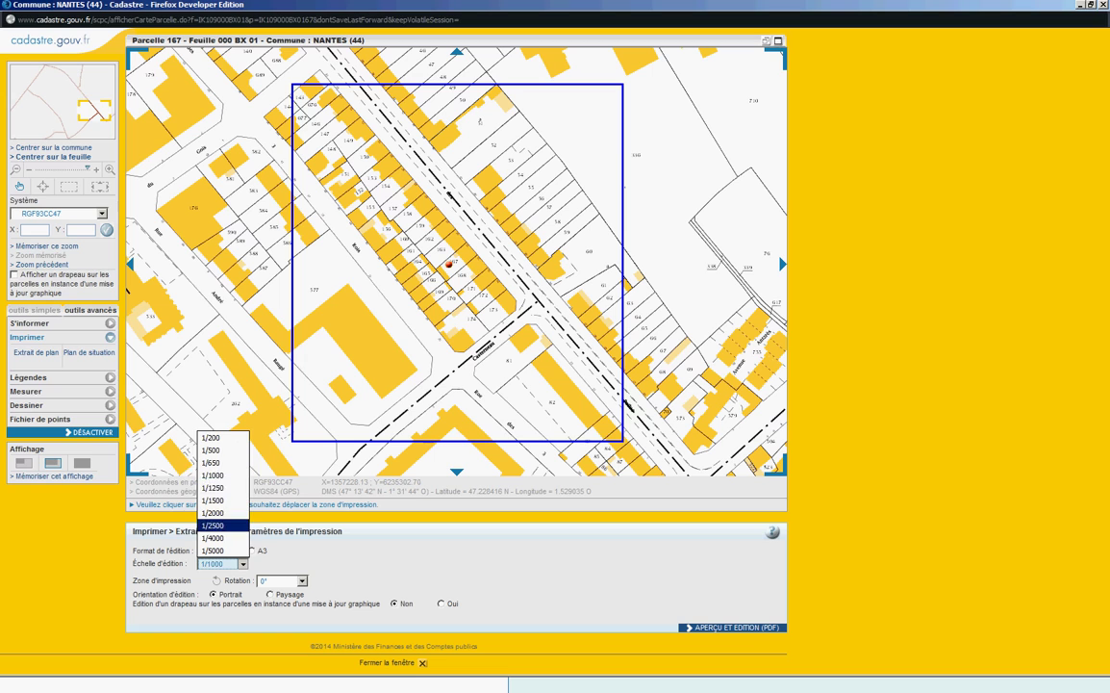
key(Return)
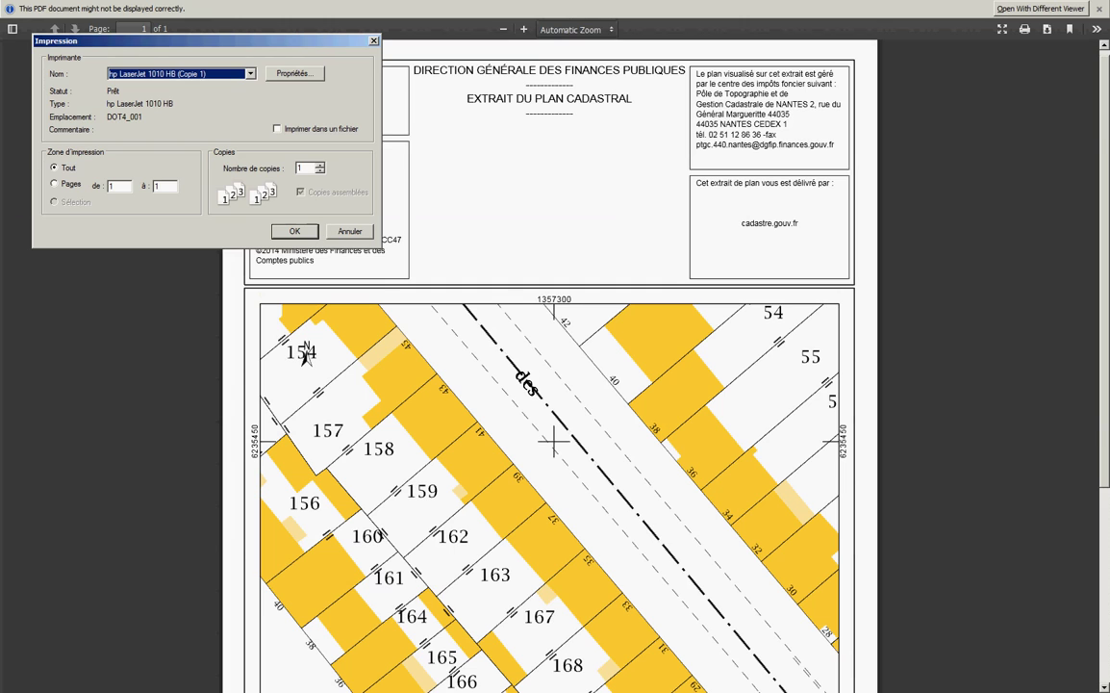
Step: Cancel the print dialog, keeping the 1/500 plan extract PDF displayed
key(Escape)
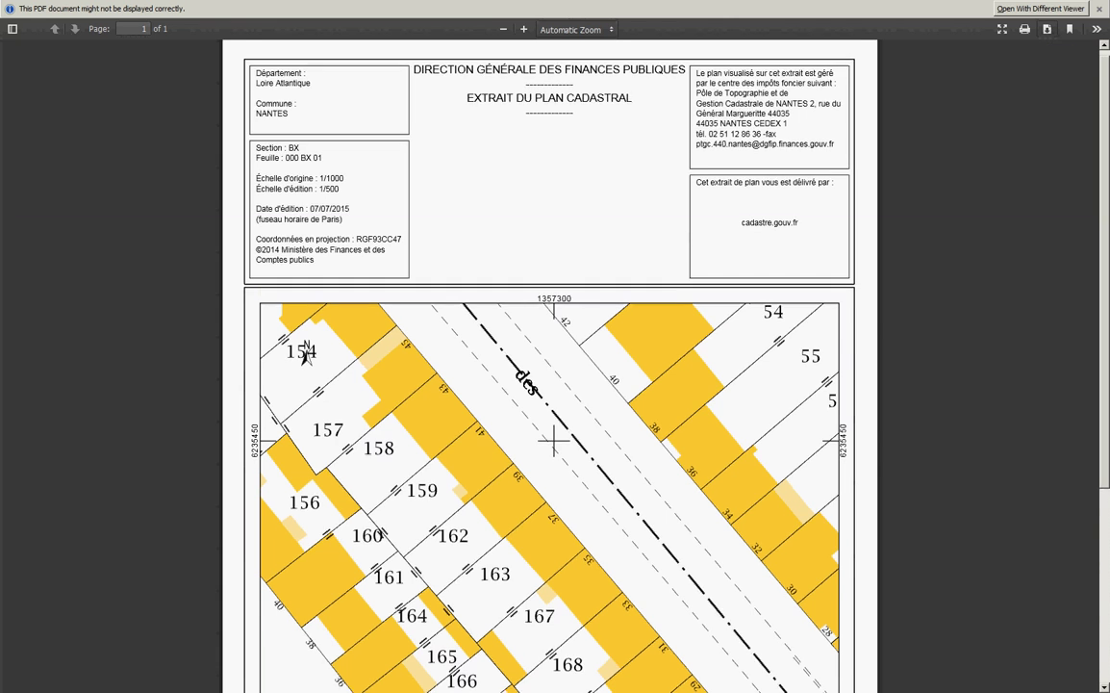
Step: Close the plan extract PDF tab and reopen the cadastre.gouv.fr home page in full screen
scroll(550, 365, down, 3)
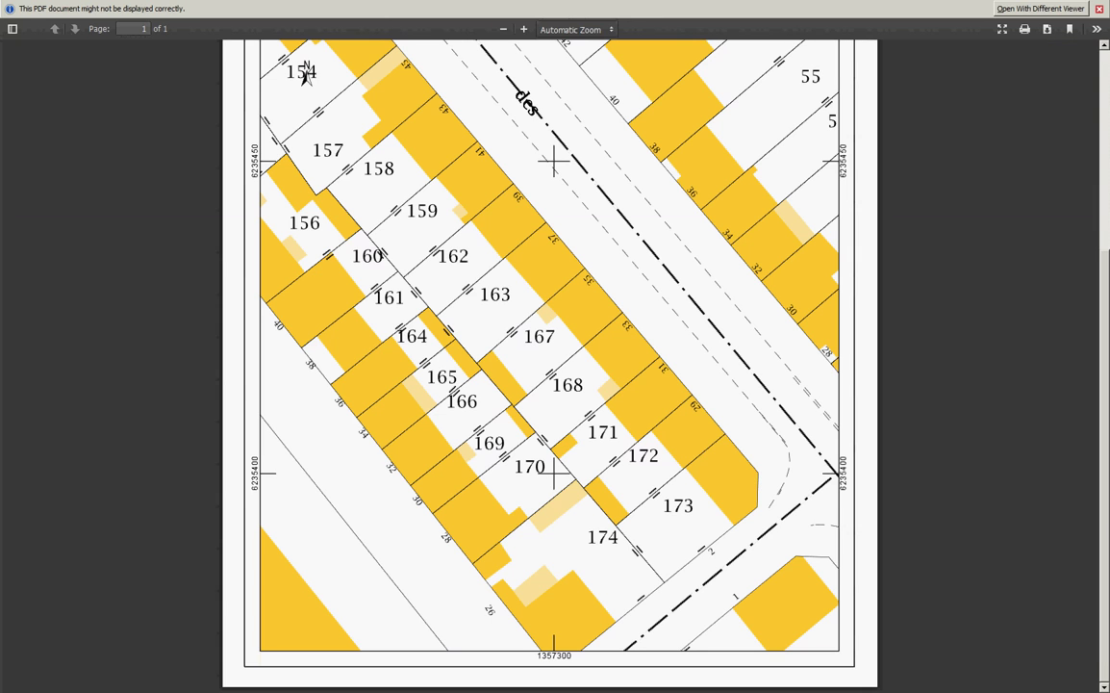
click(1098, 8)
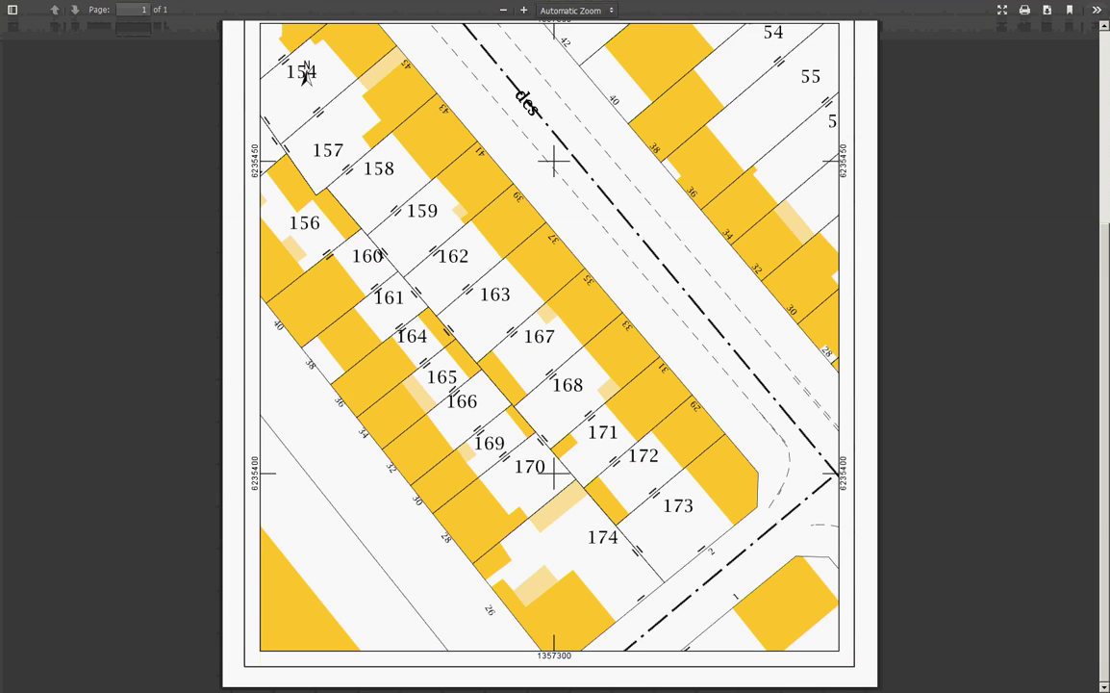
key(F11)
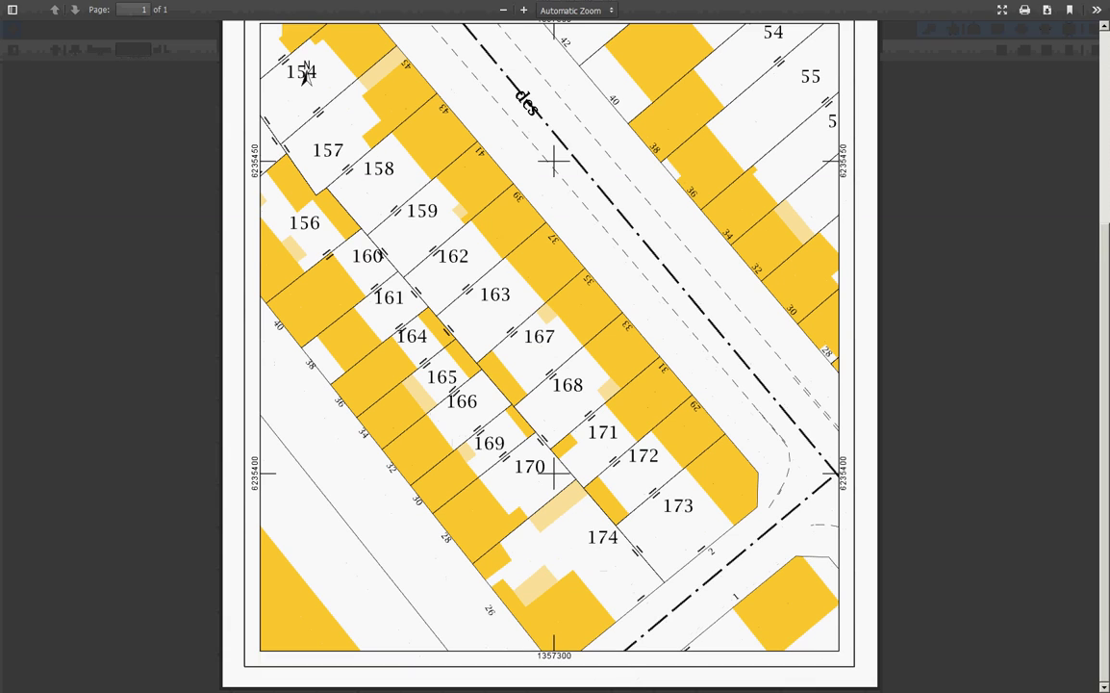
key(F11)
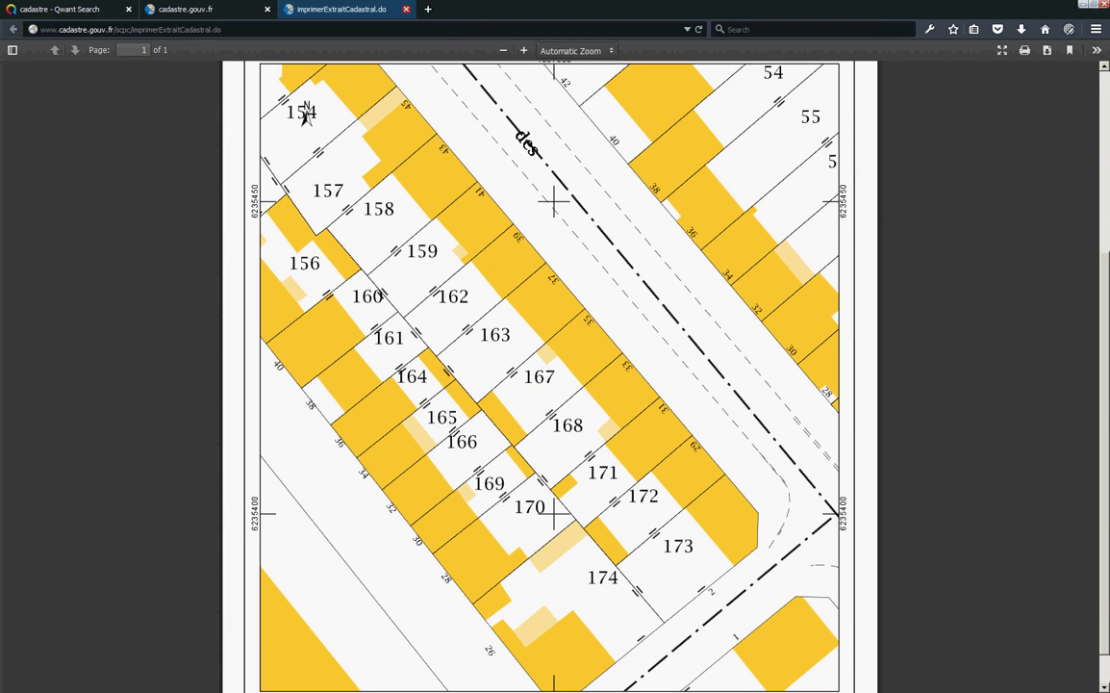
key(ctrl+w)
key(ctrl+w)
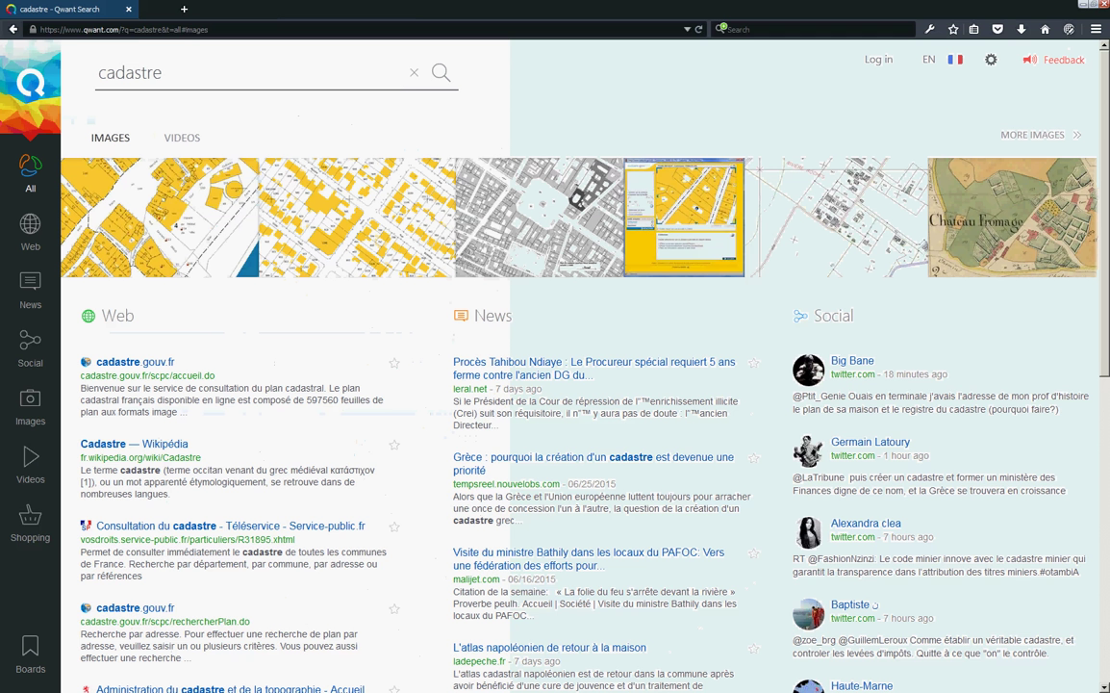
key(F11)
click(135, 362)
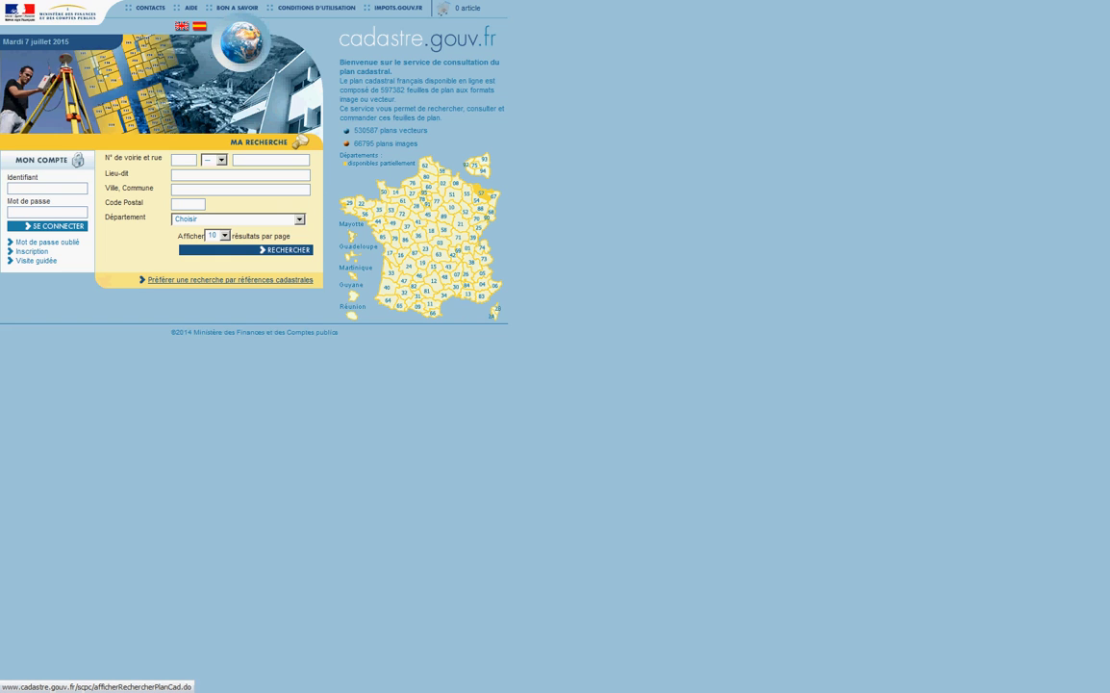
Step: Search by cadastral references with commune 'la bernerie sur retz', section AE, parcel 169
click(230, 279)
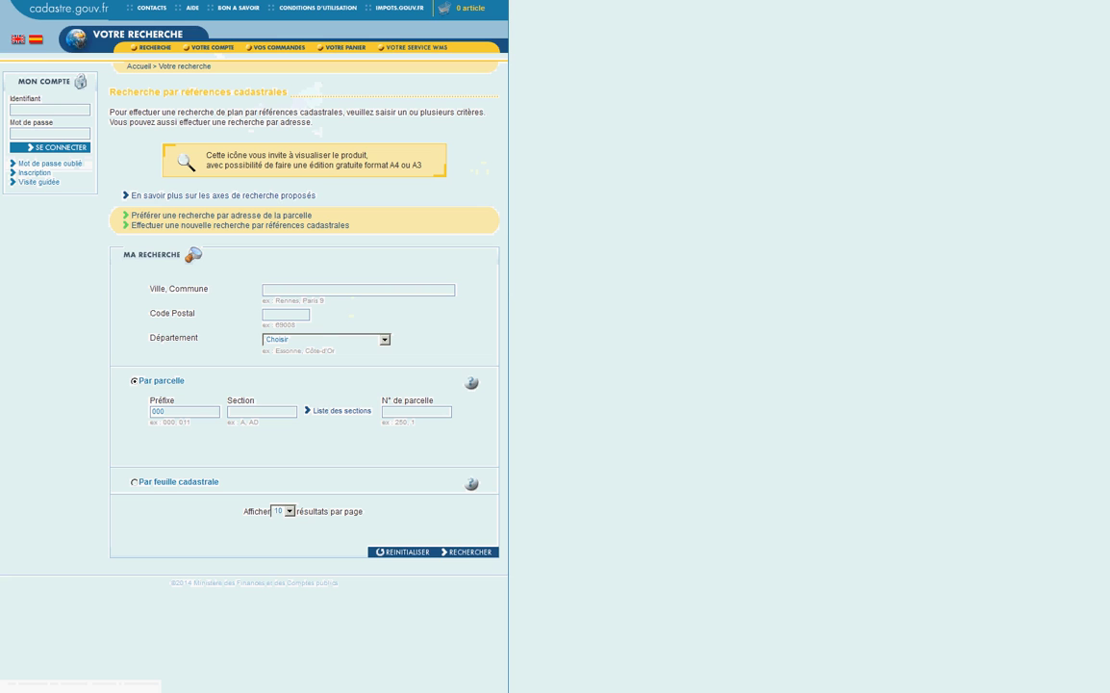
click(358, 290)
text(la bernerie s)
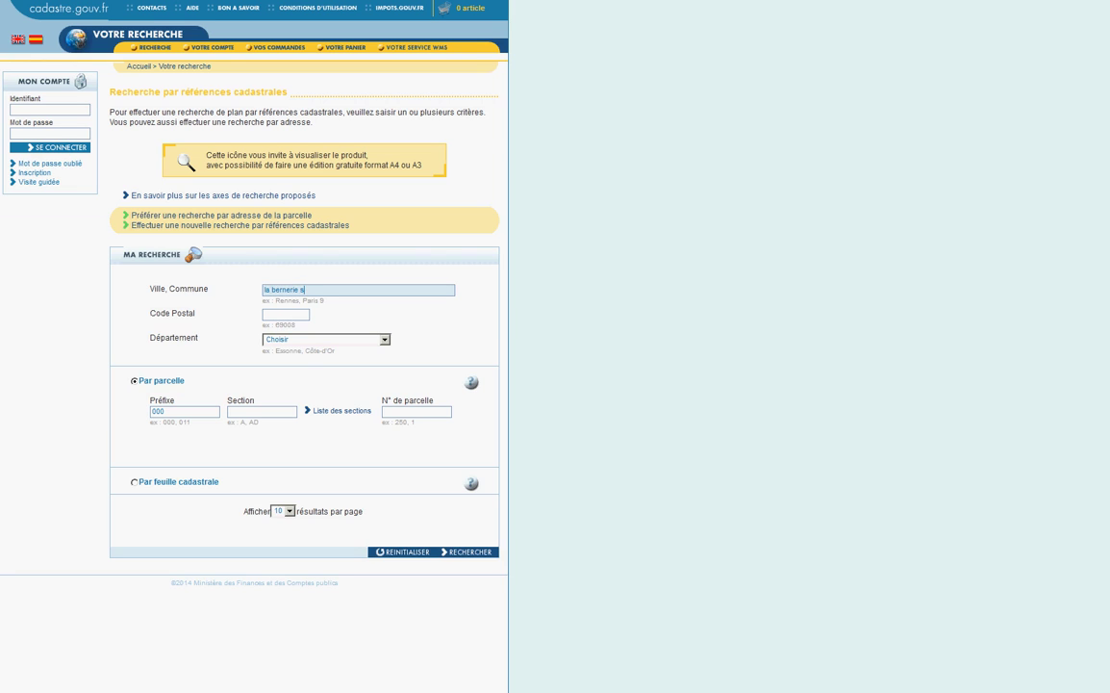
text(ur retz)
click(262, 411)
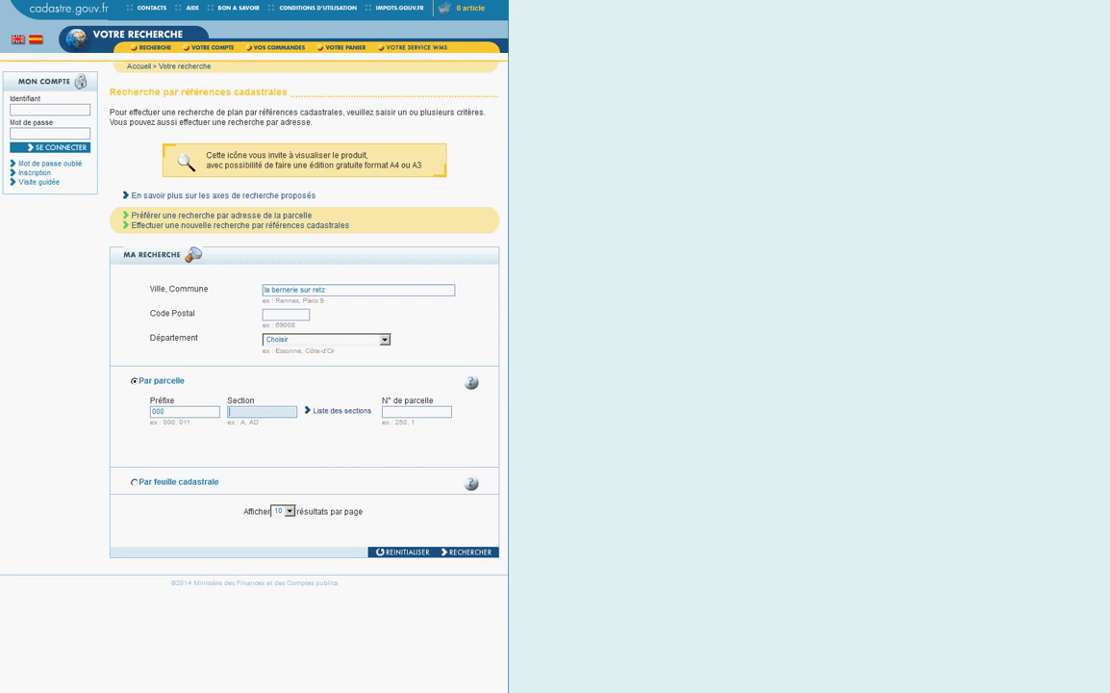
text(AE)
key(Tab)
key(Tab)
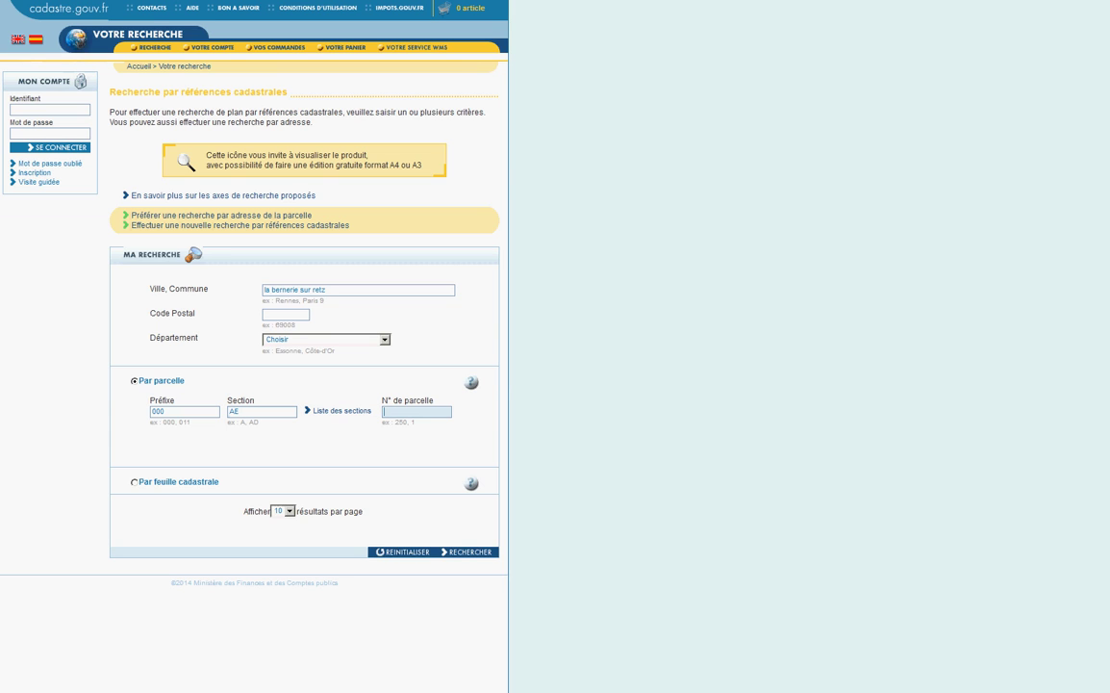
text(169)
Step: Choose LA BERNERIE EN RETZ as the commune, rerun the search, and open parcel 169's map
key(Return)
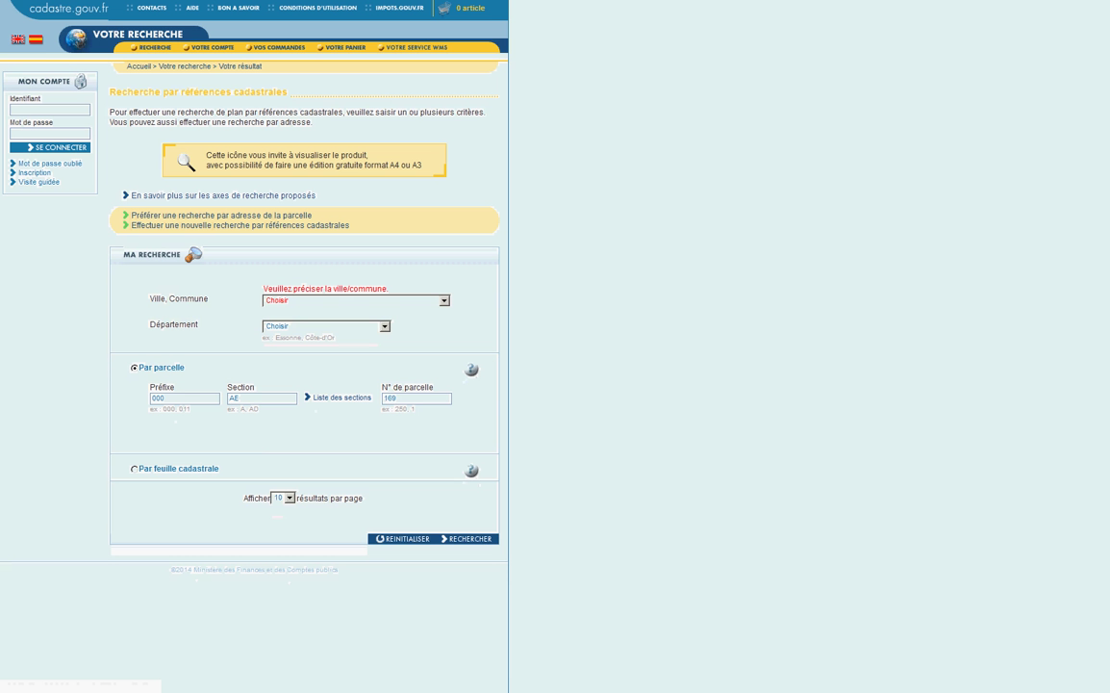
key(alt+Down)
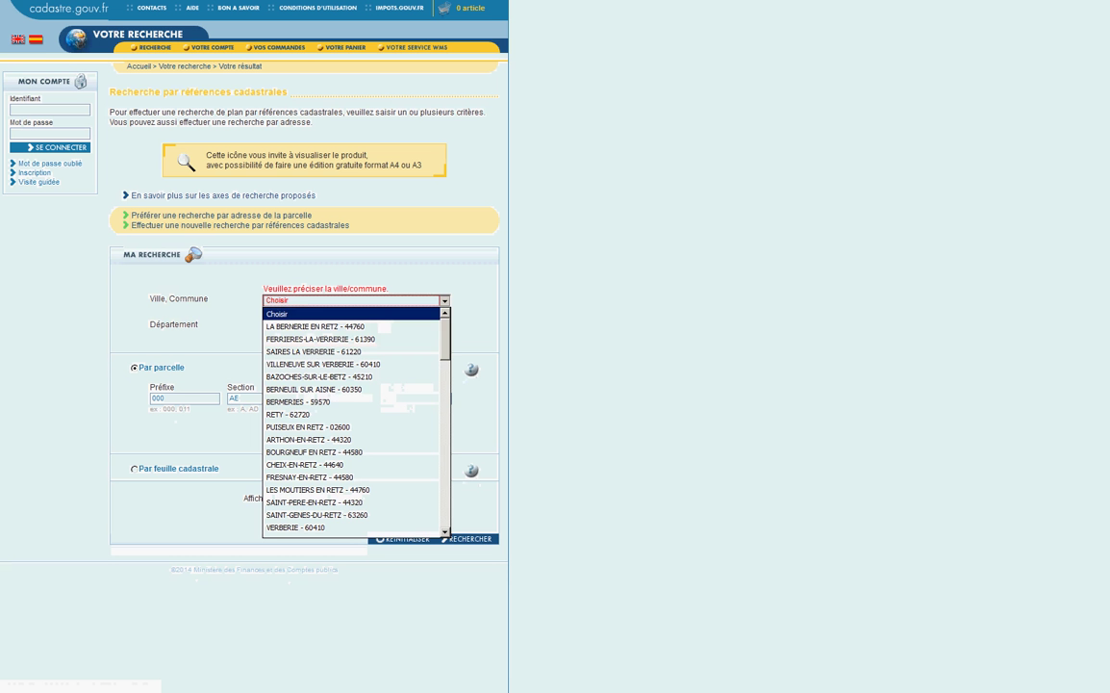
key(Down)
key(Return)
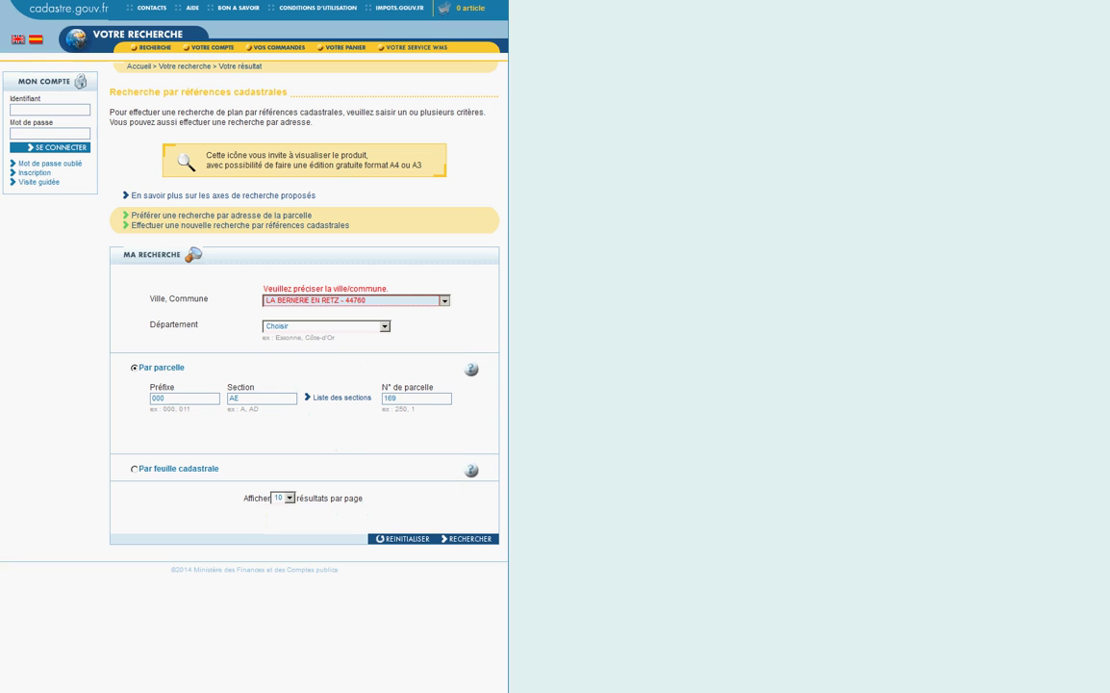
key(Return)
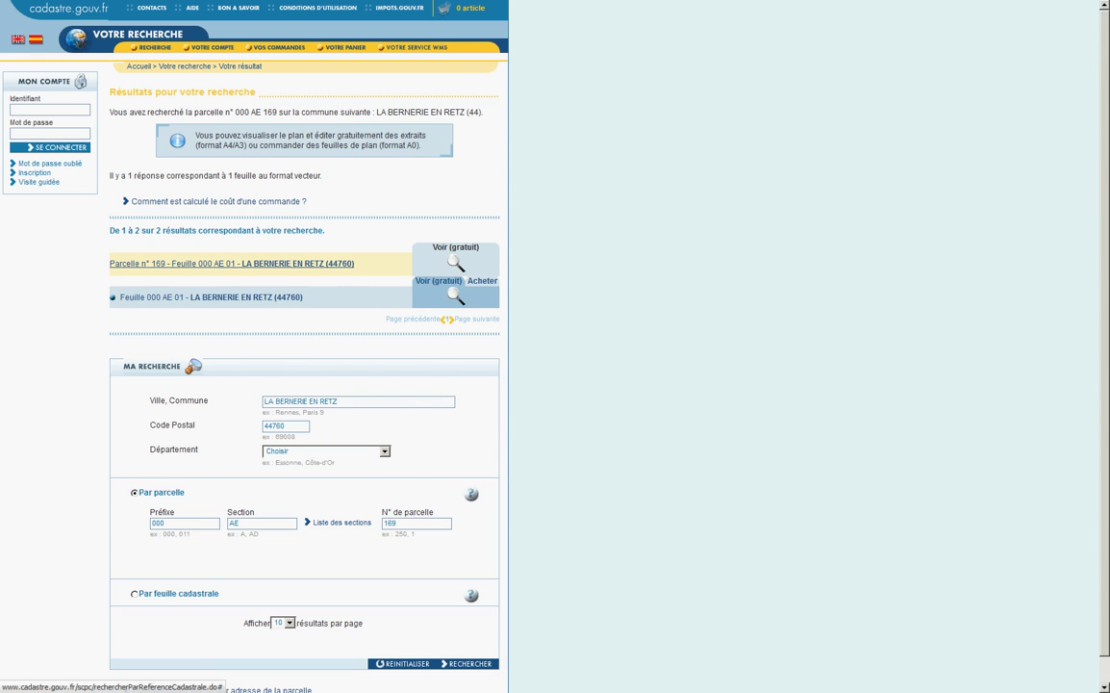
click(231, 263)
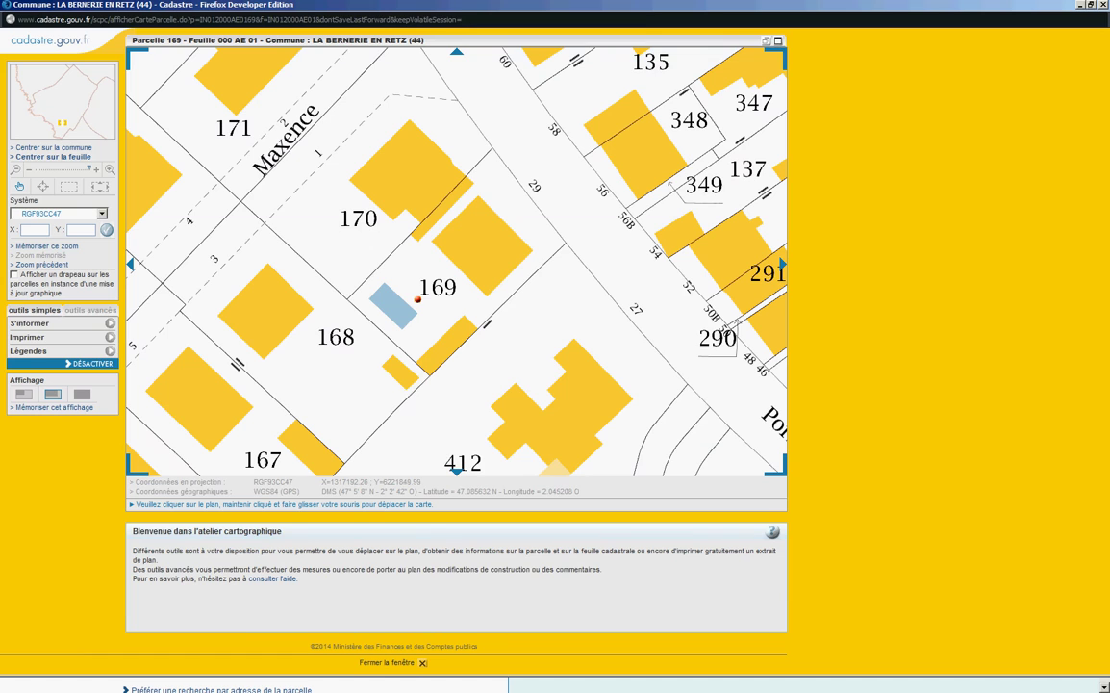
Step: Show parcel 169's details: reference 000 AE 169, 395 square metres, with its address
click(30, 324)
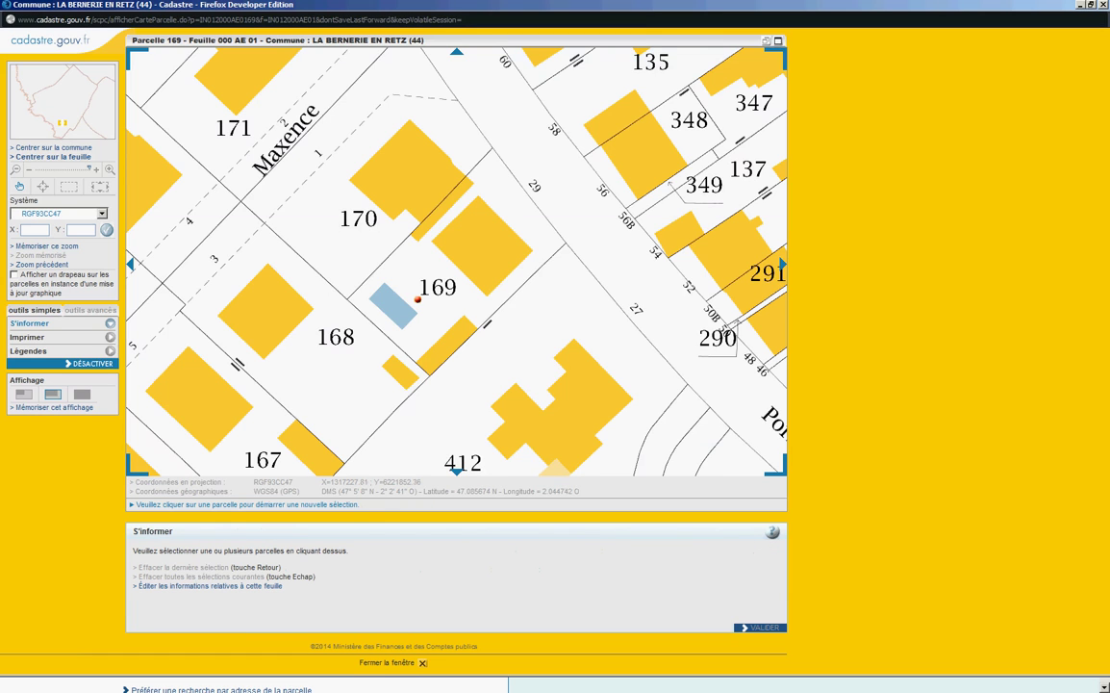
click(417, 299)
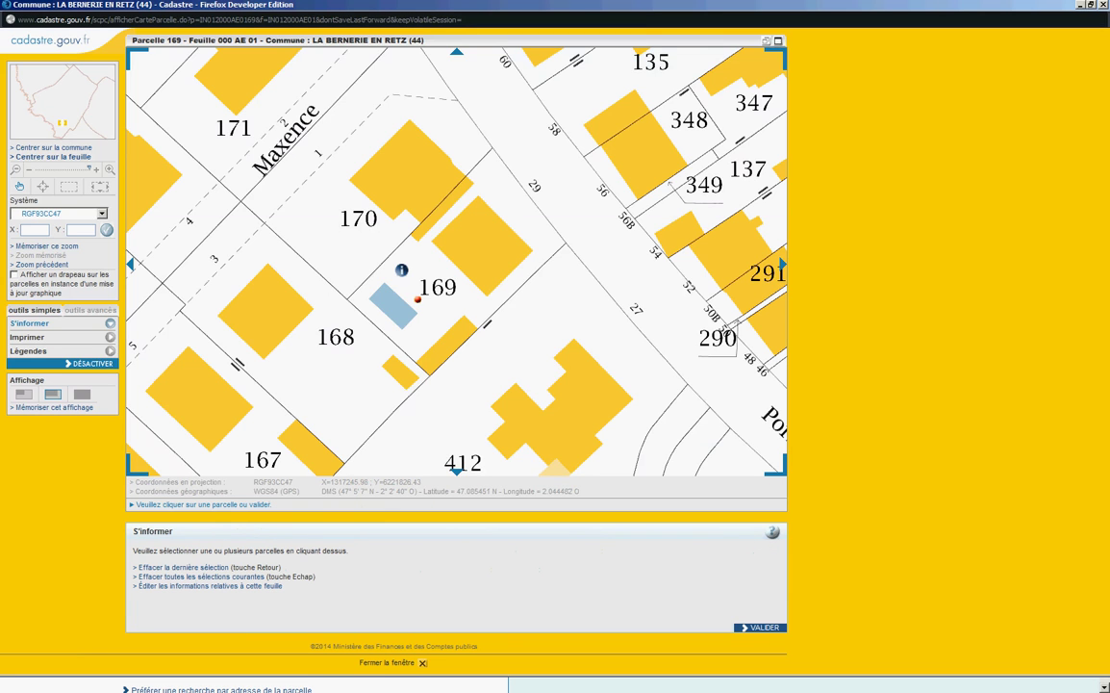
click(761, 628)
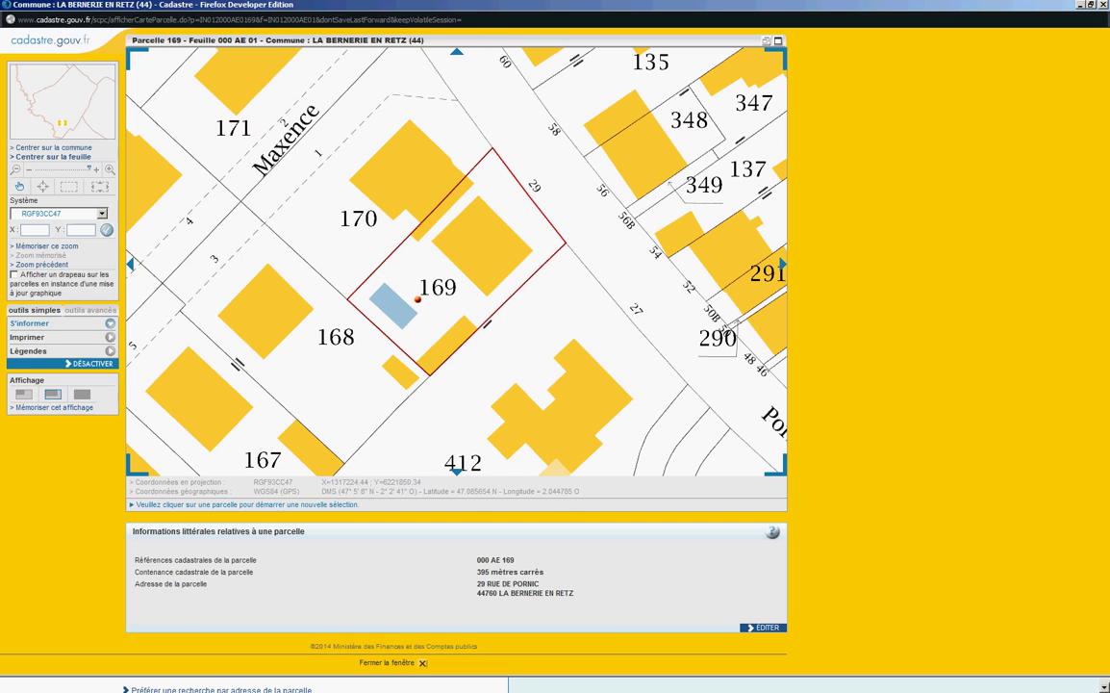
Step: Trace the four corners of the small blue building with the surface tool, measuring 17.24 m²
click(89, 310)
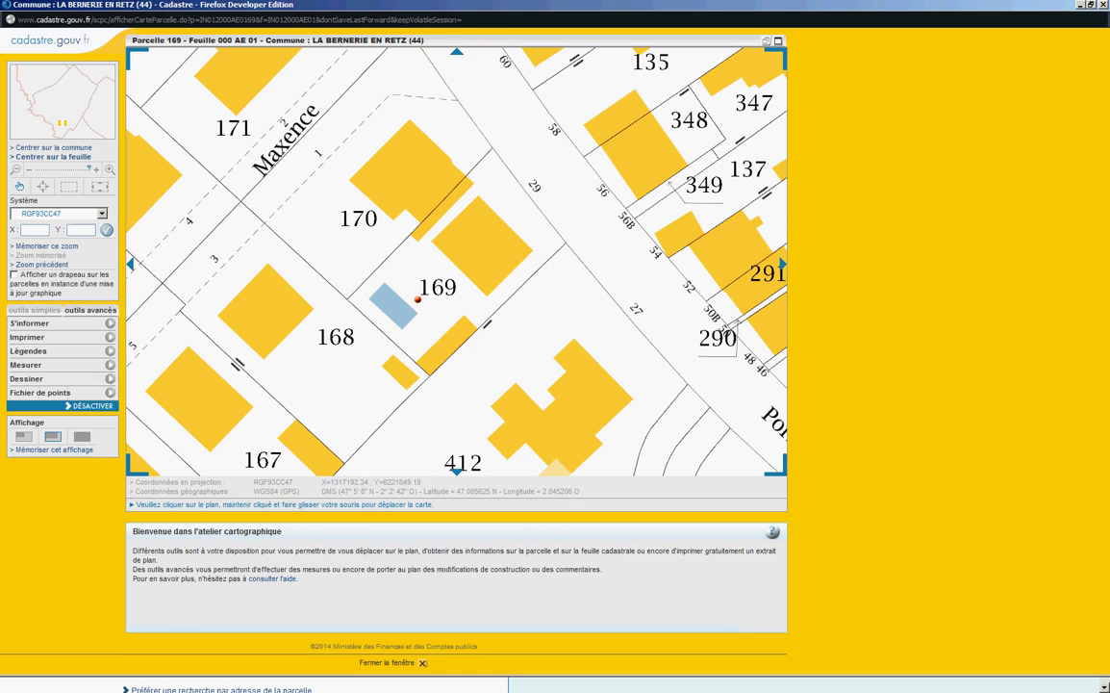
click(26, 365)
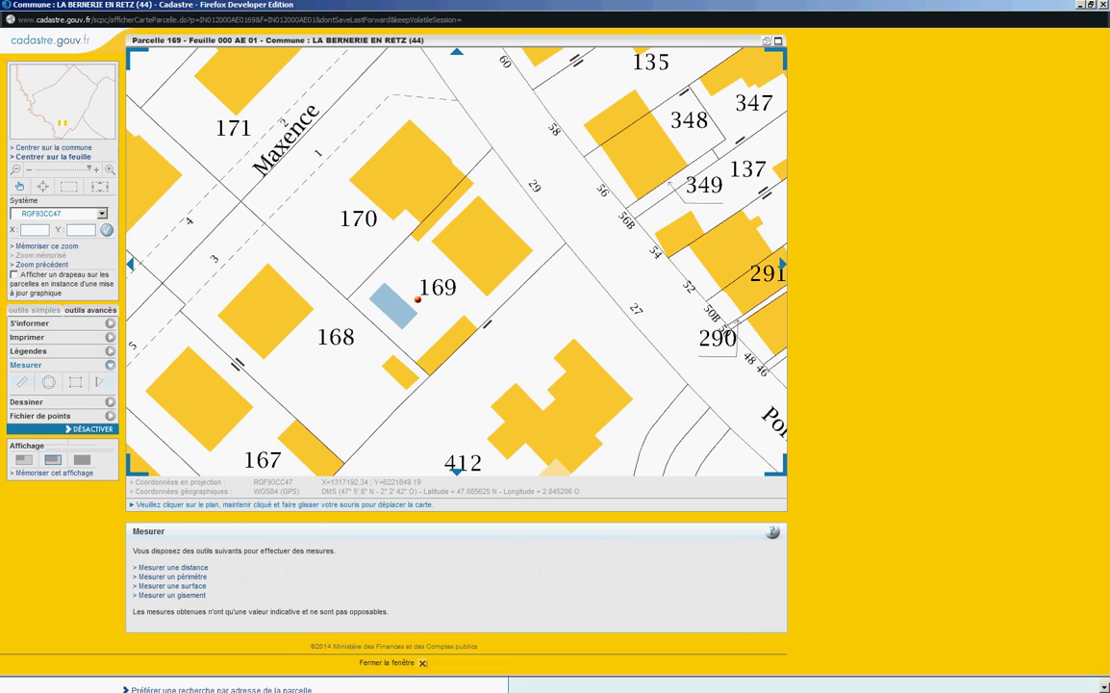
click(75, 382)
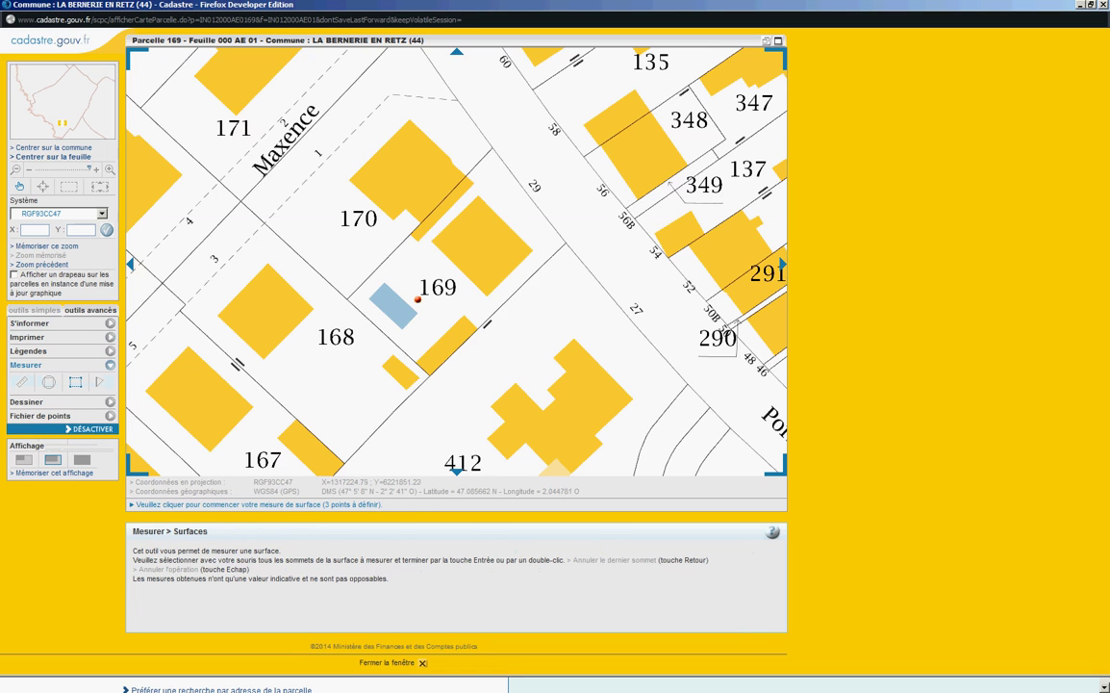
click(384, 285)
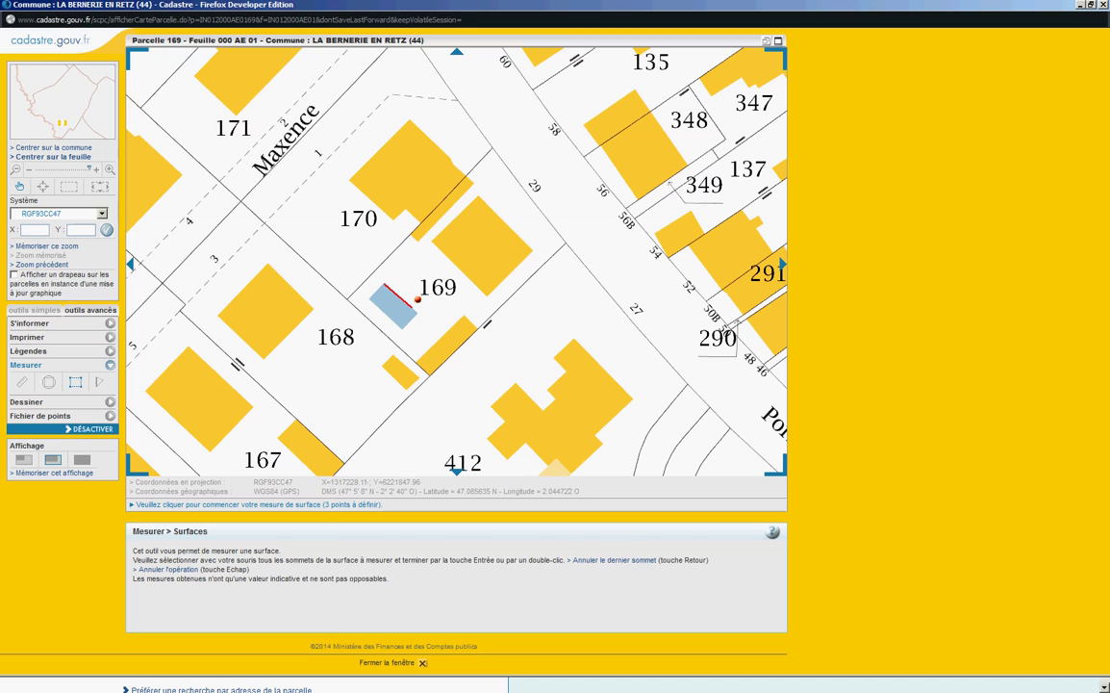
click(418, 313)
click(405, 331)
click(370, 297)
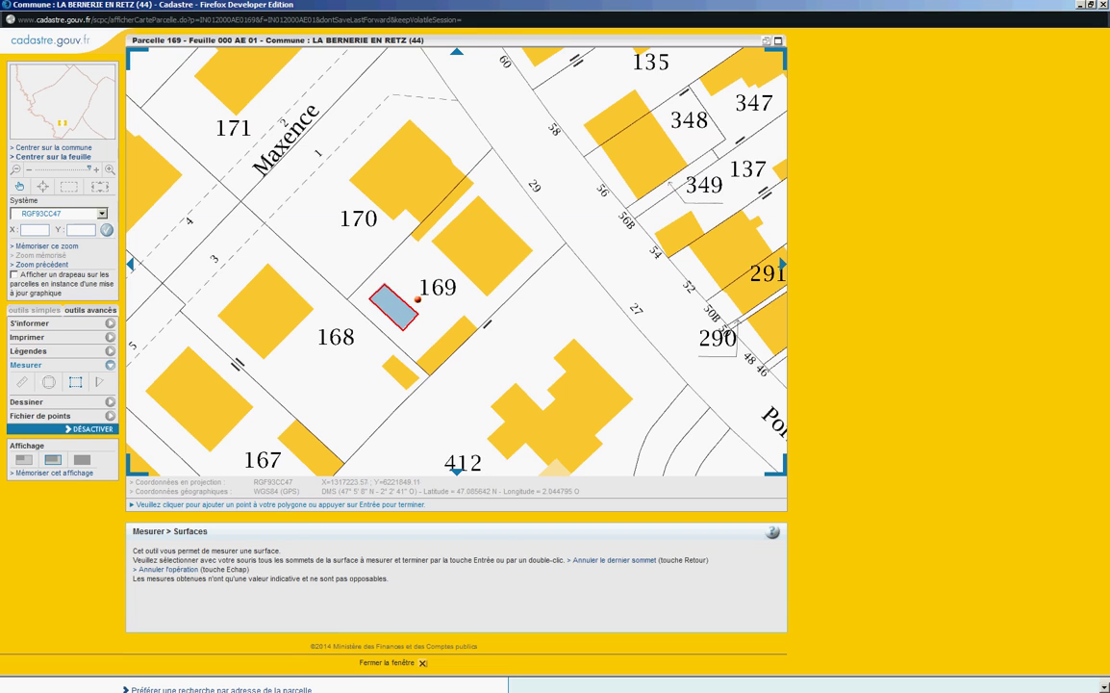
key(Return)
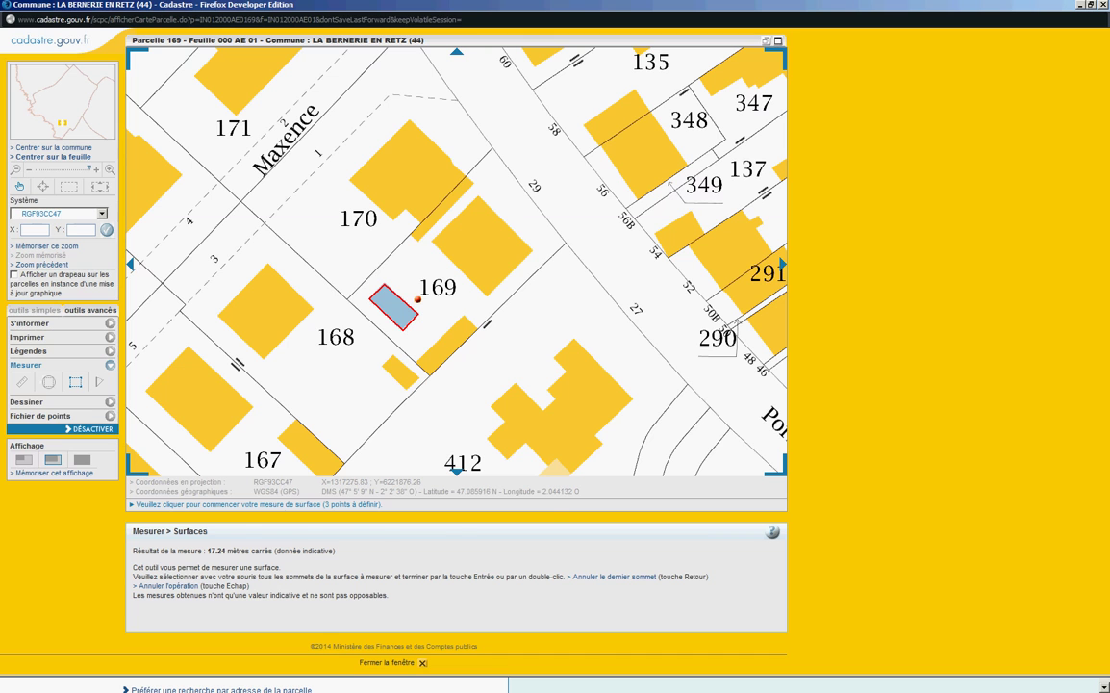
Step: Close the parcel 169 map and return to the cadastre.gouv.fr home page
click(1104, 4)
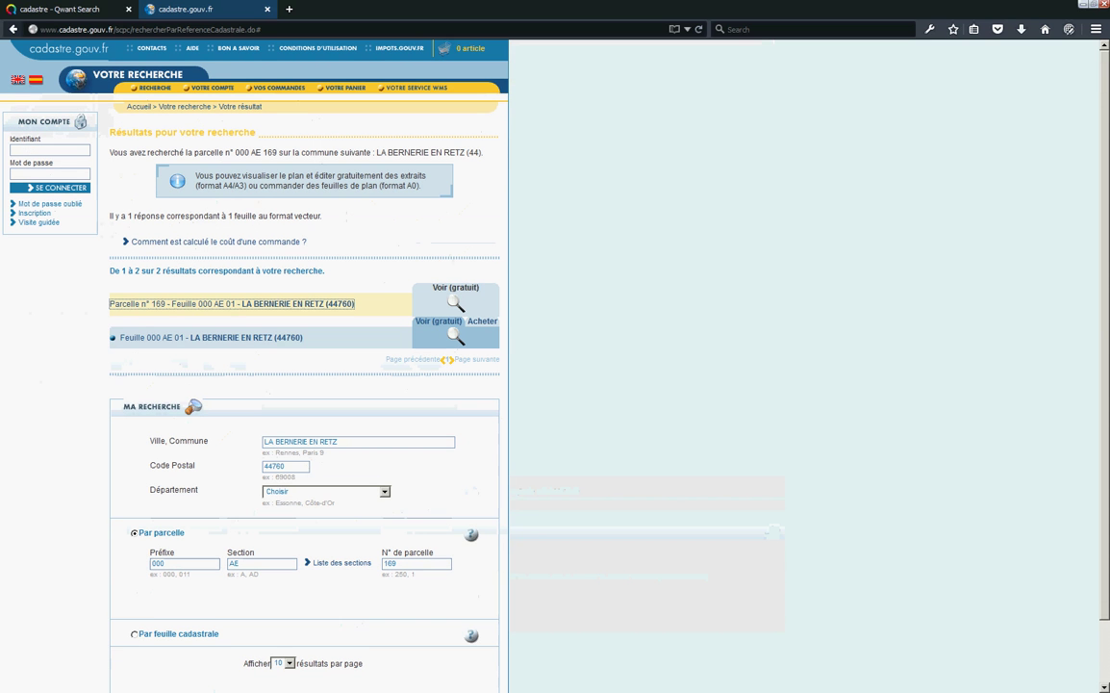
key(ctrl+w)
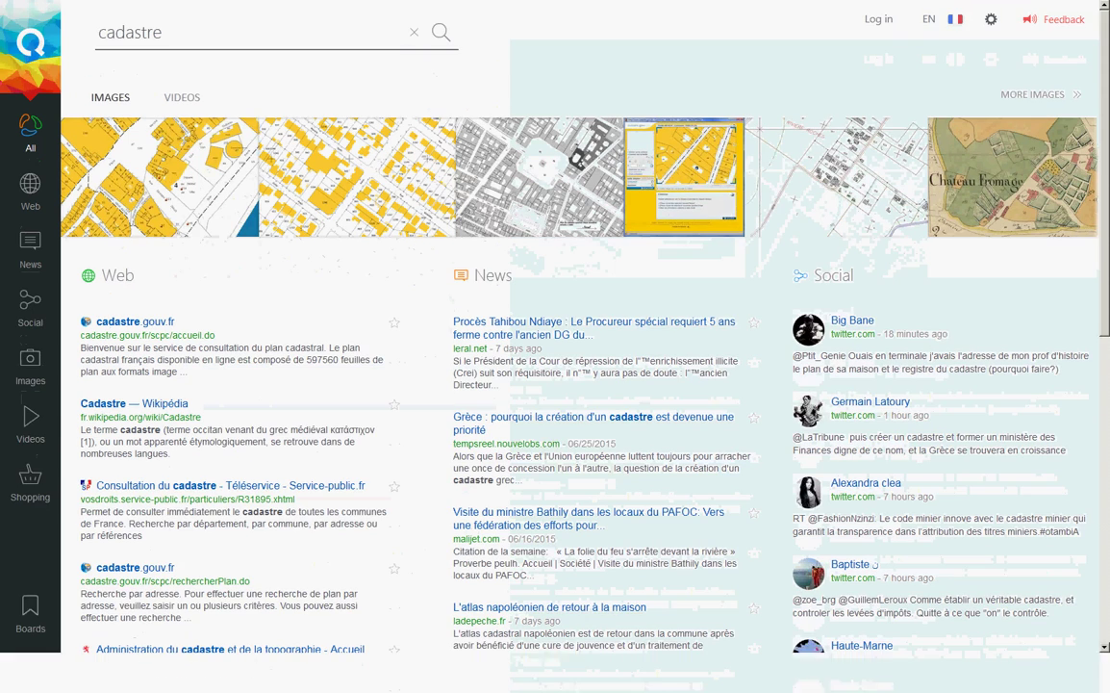
click(134, 321)
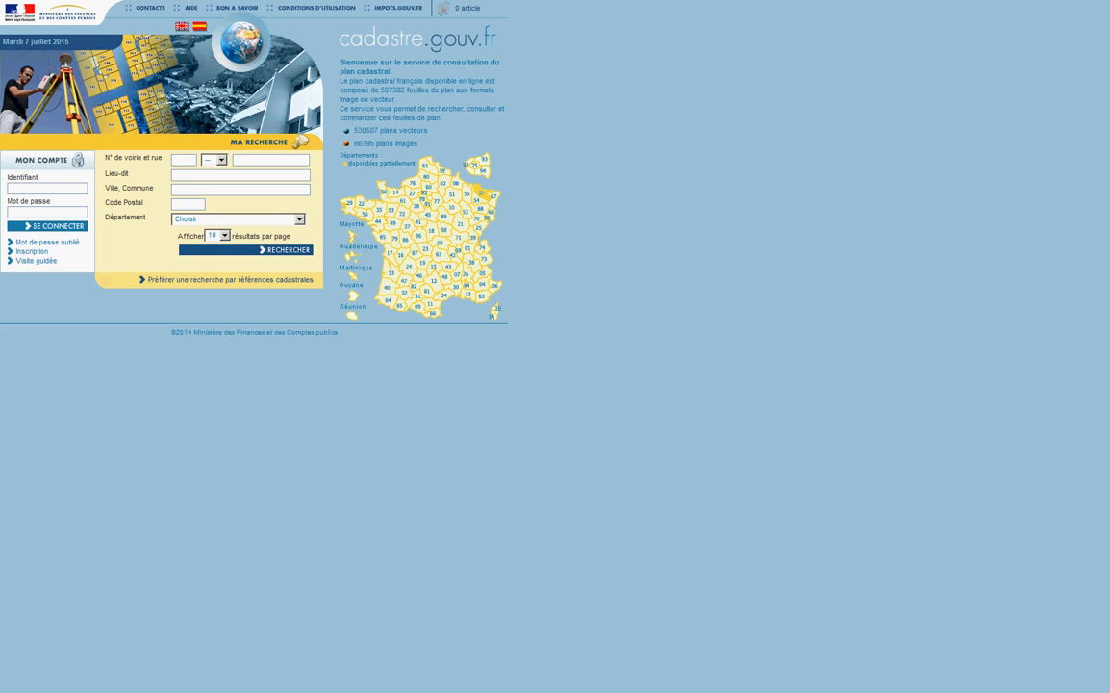
Step: Search locality LES HERYS in commune VERTOU, listing 58 parcels
click(241, 175)
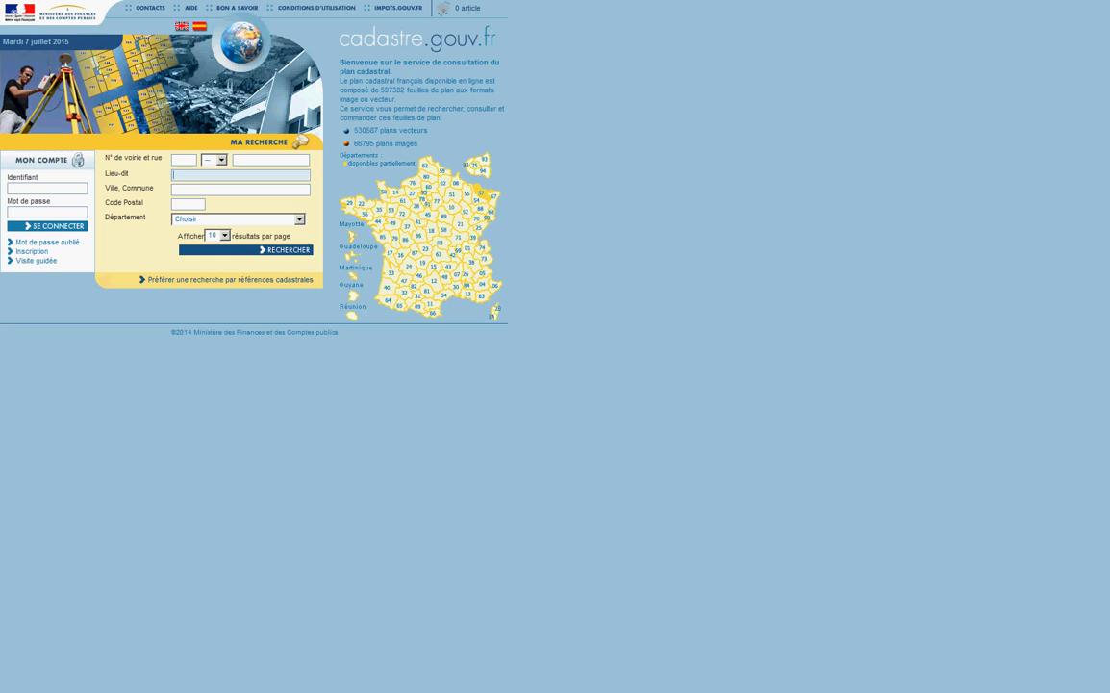
text(LES HERYS)
key(Tab)
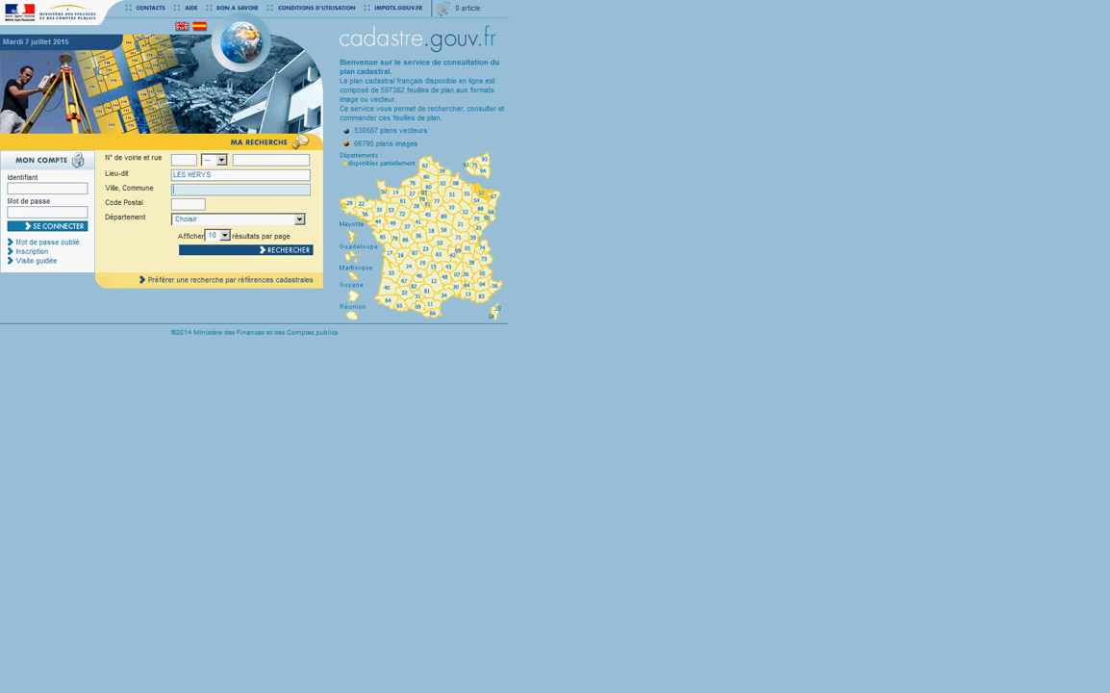
text(VERTOU)
key(Return)
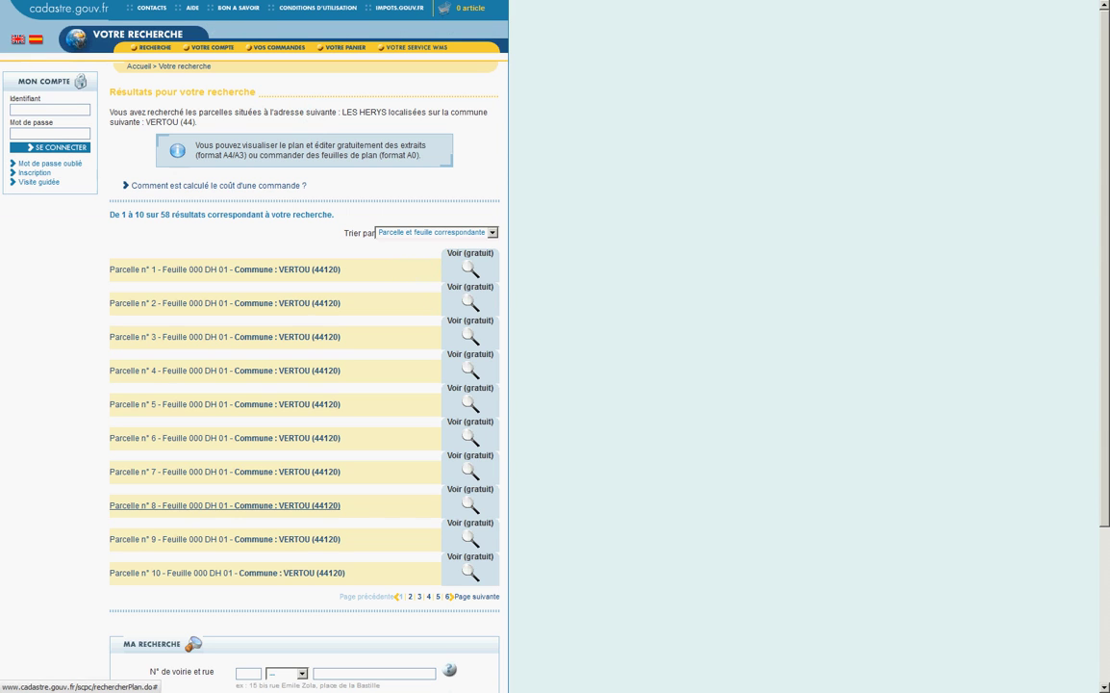
Step: Open the sheet 000 DH 01 map from parcel 1 and zoom in on the marked LES HERYS parcels
click(221, 269)
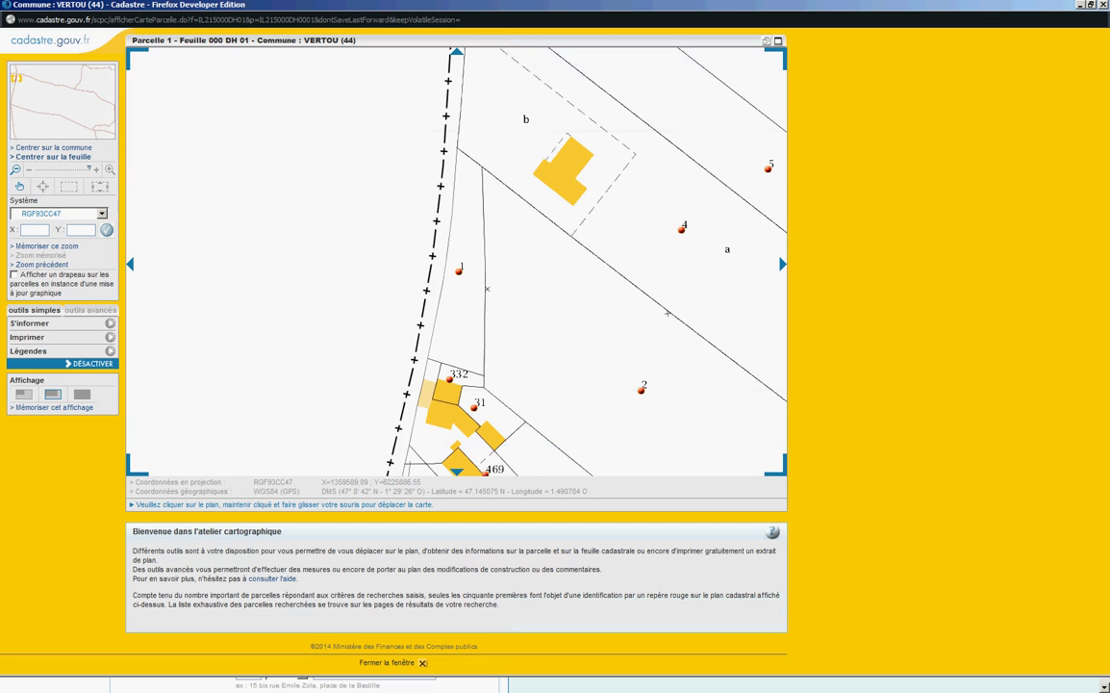
click(16, 169)
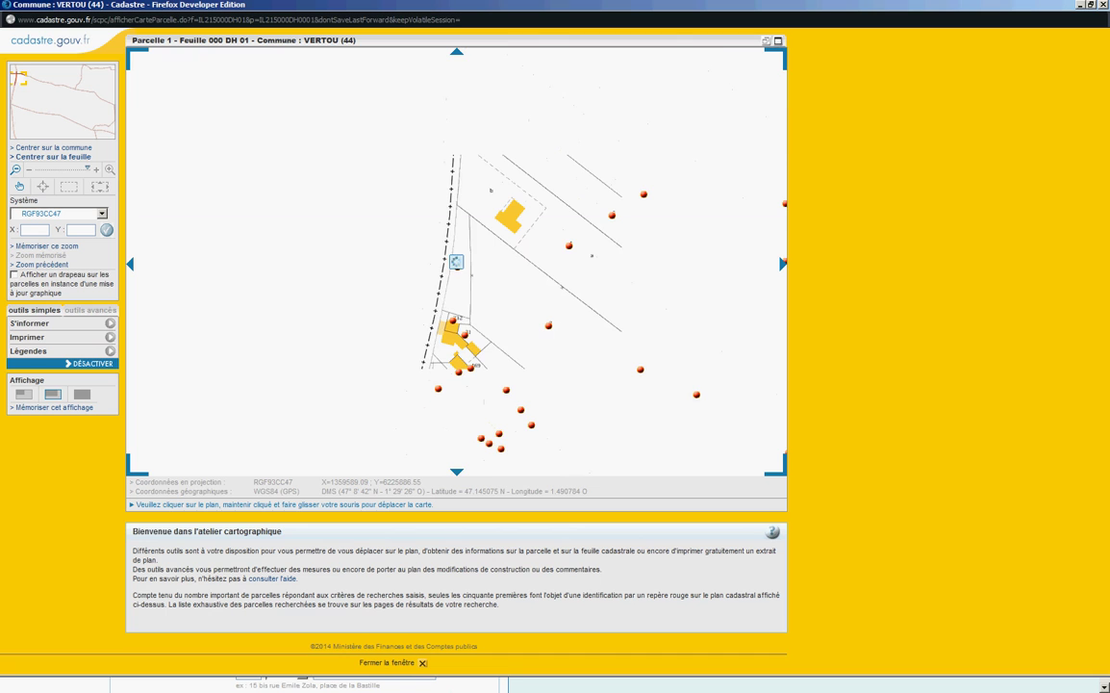
scroll(456, 261, down, 1)
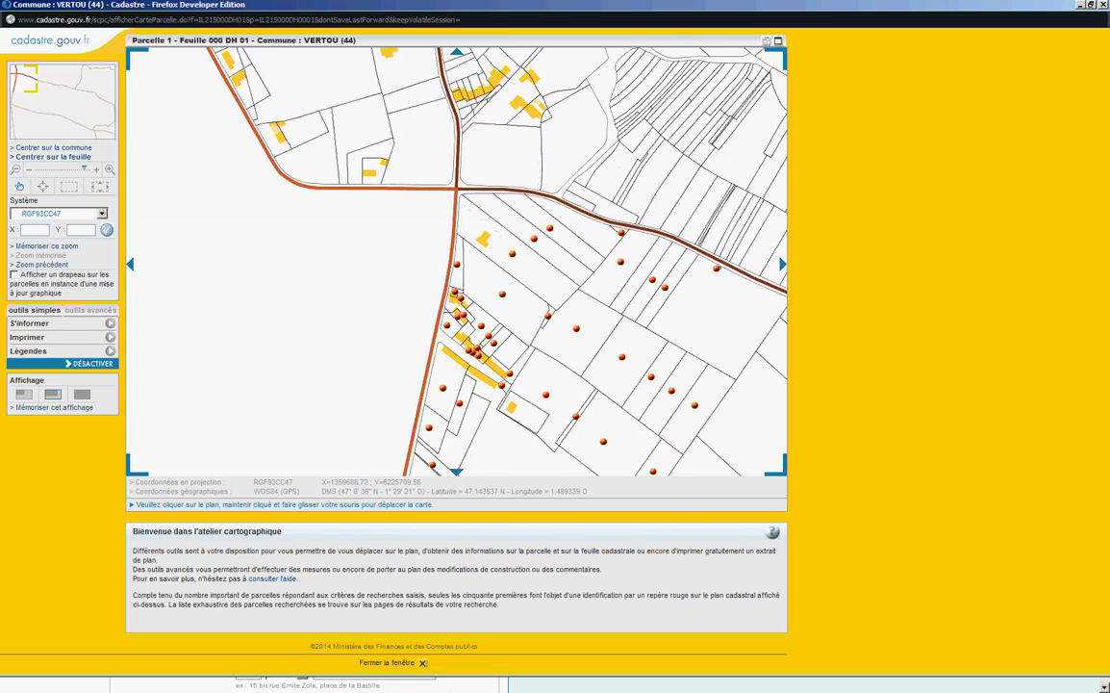
drag(500, 376, 450, 265)
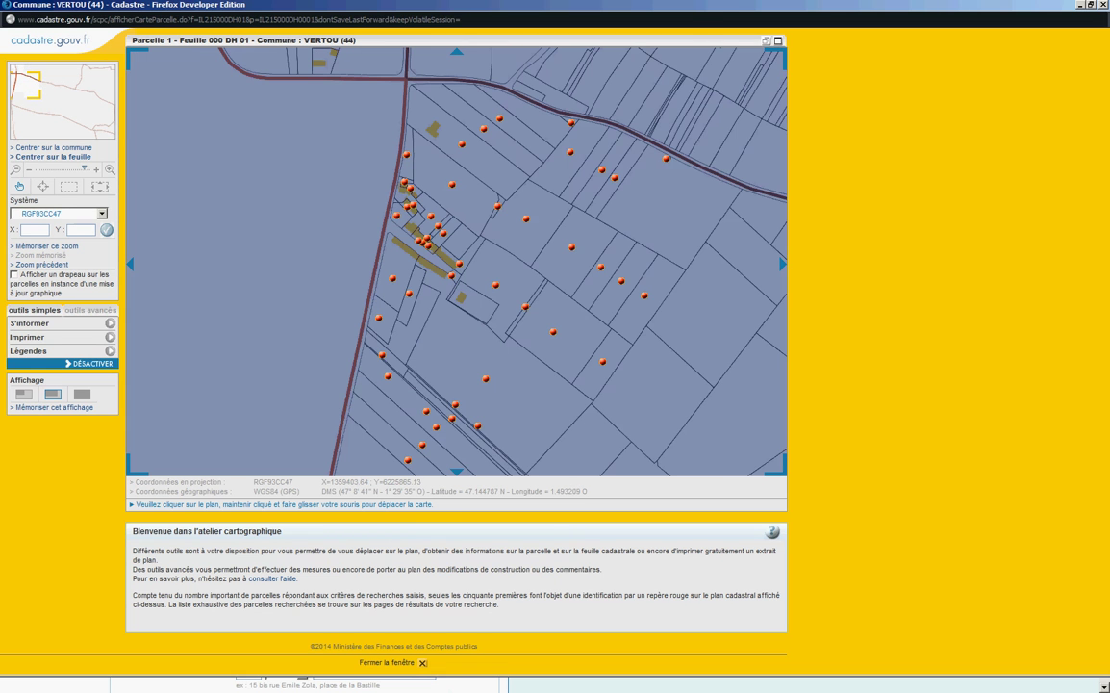
click(110, 168)
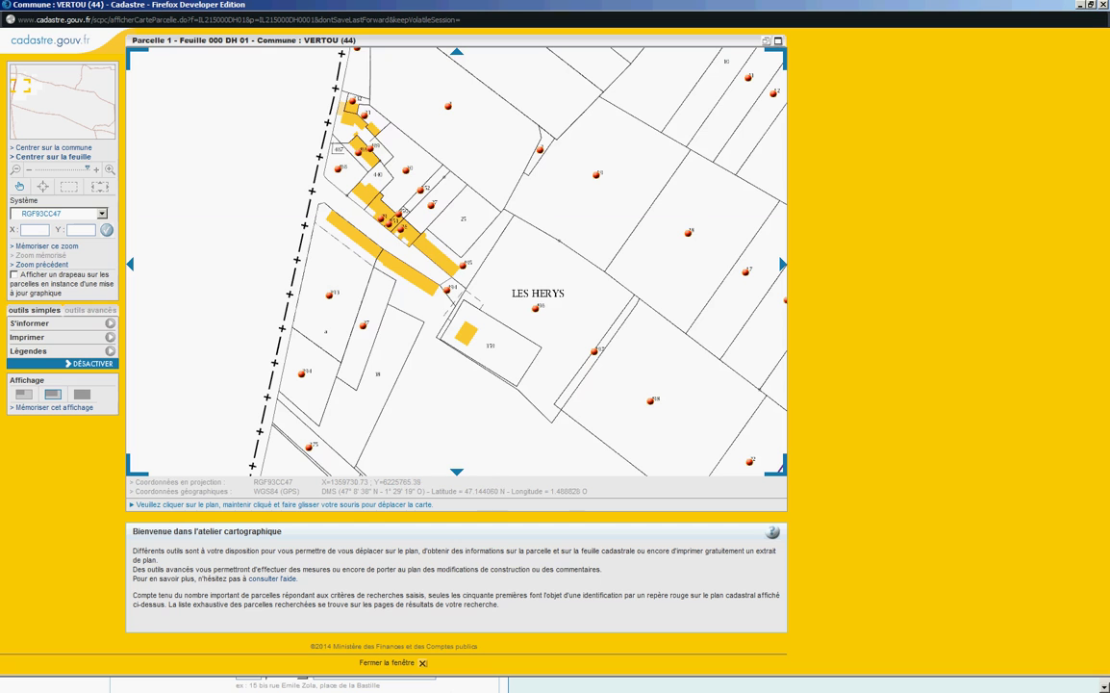
click(110, 168)
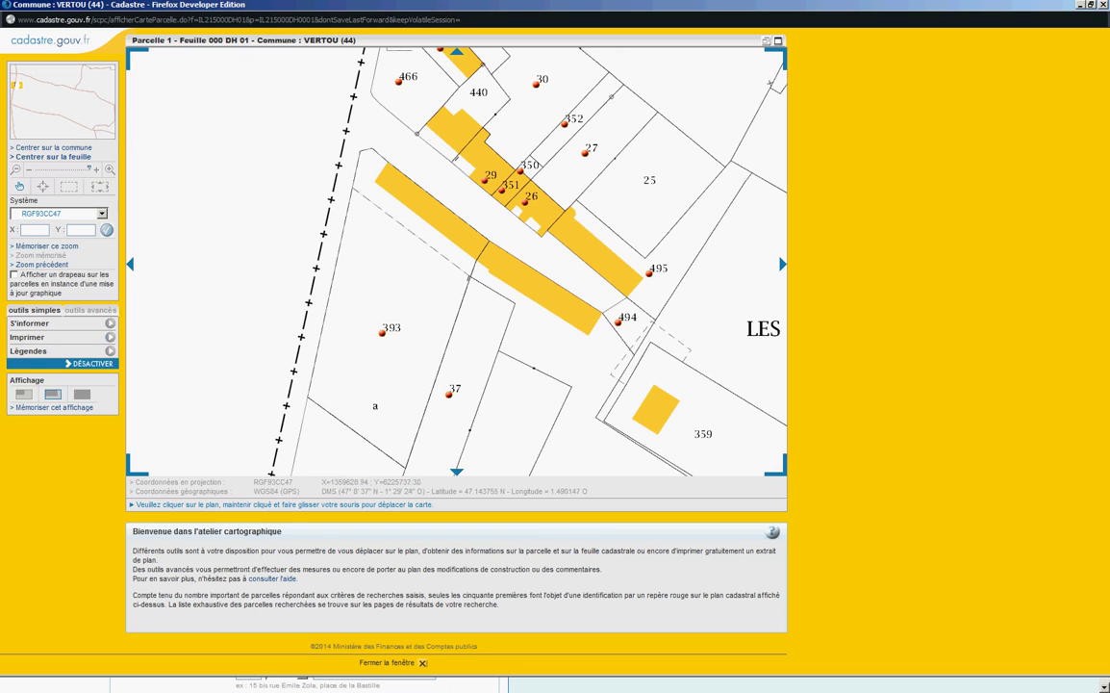
Step: Show parcel 393's details (000 DH 393, 2 377 m², LES HERYS), then enable advanced tools
click(28, 323)
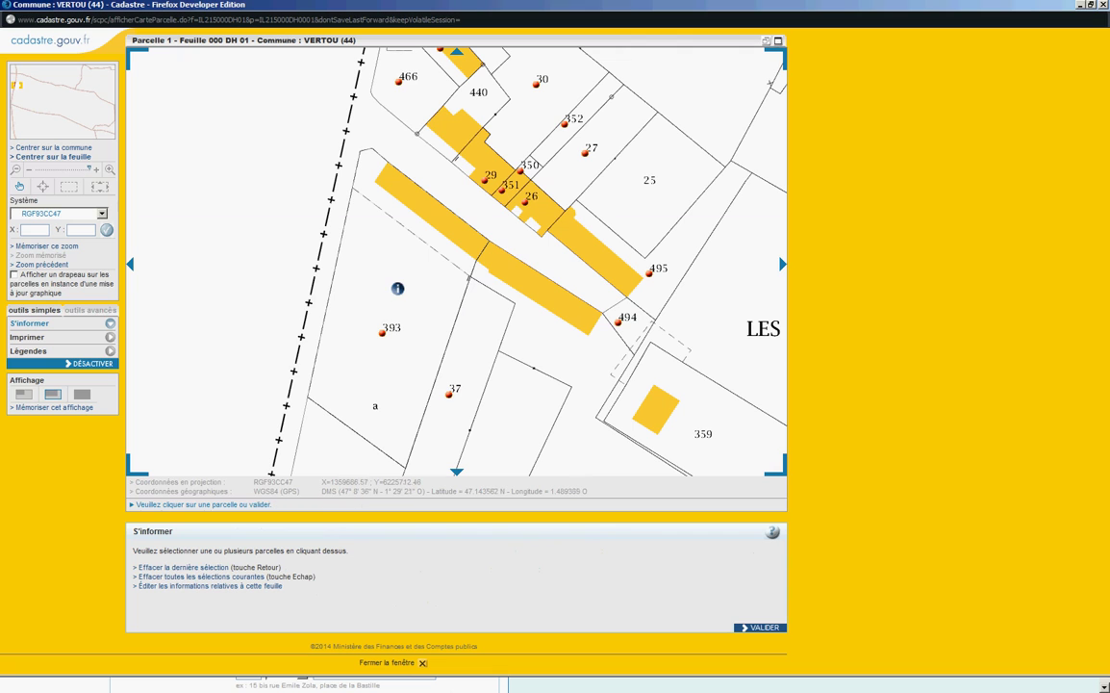
click(397, 289)
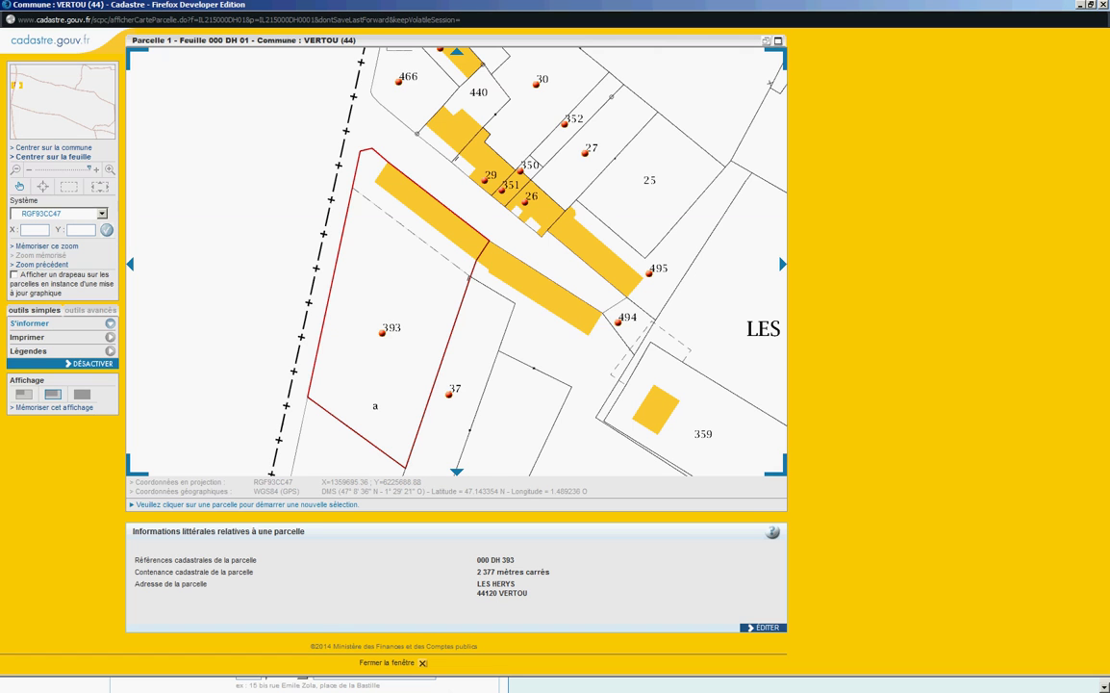
click(90, 310)
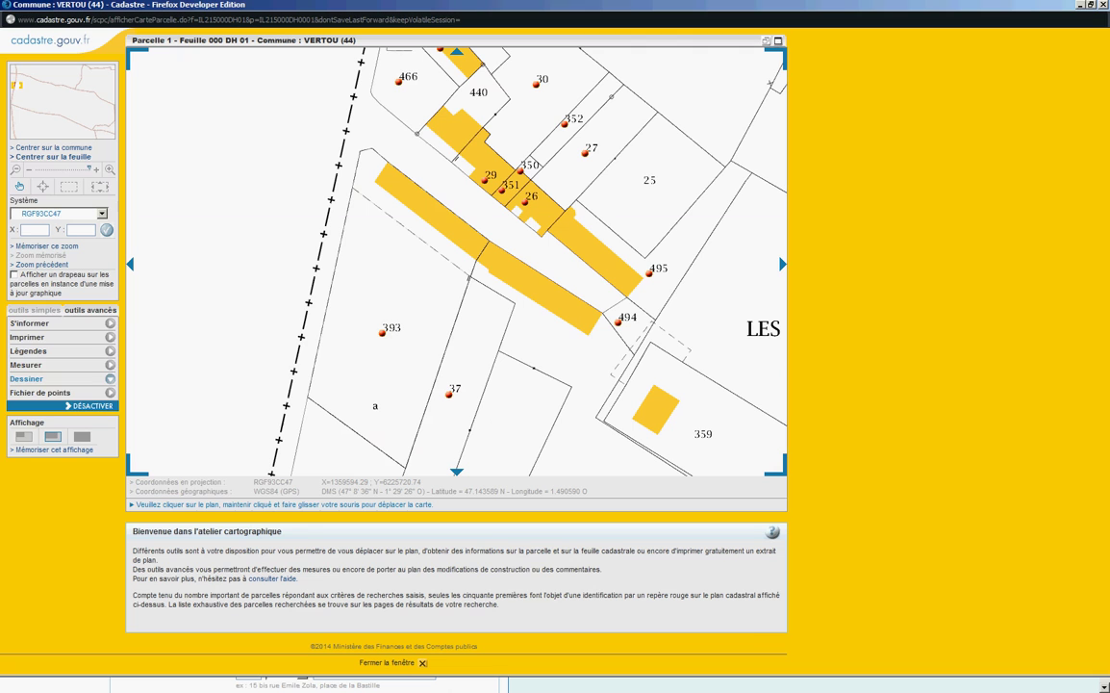
Step: Measure the end of the building below parcel 440 with the surface tool: 37.99 m²
click(26, 365)
click(50, 419)
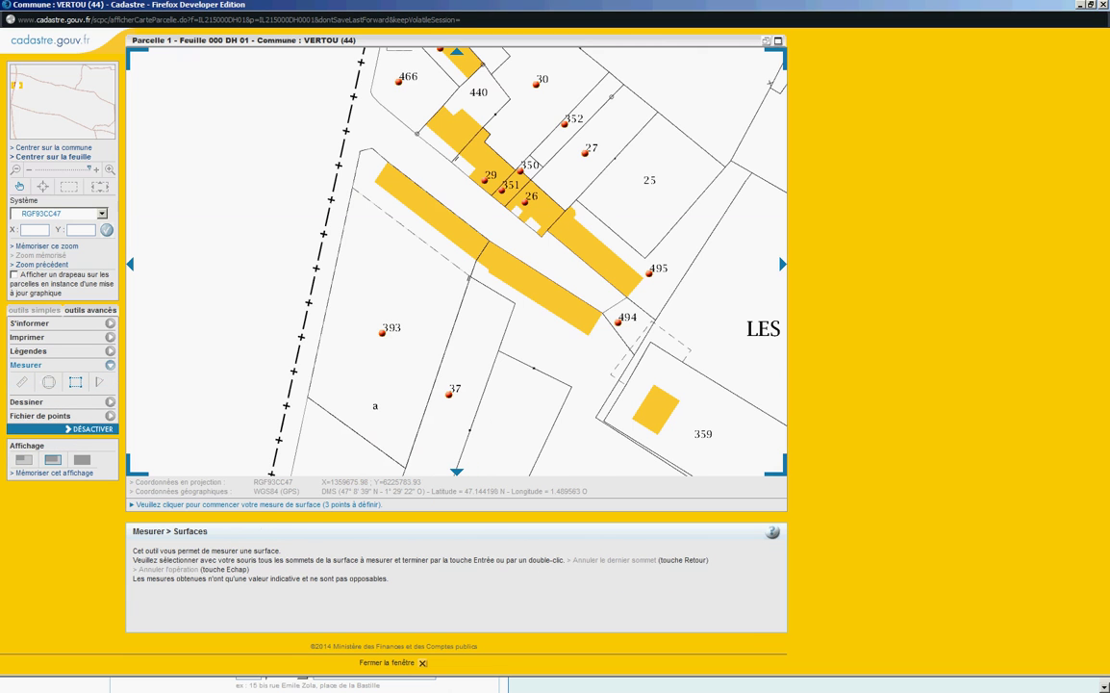
click(426, 128)
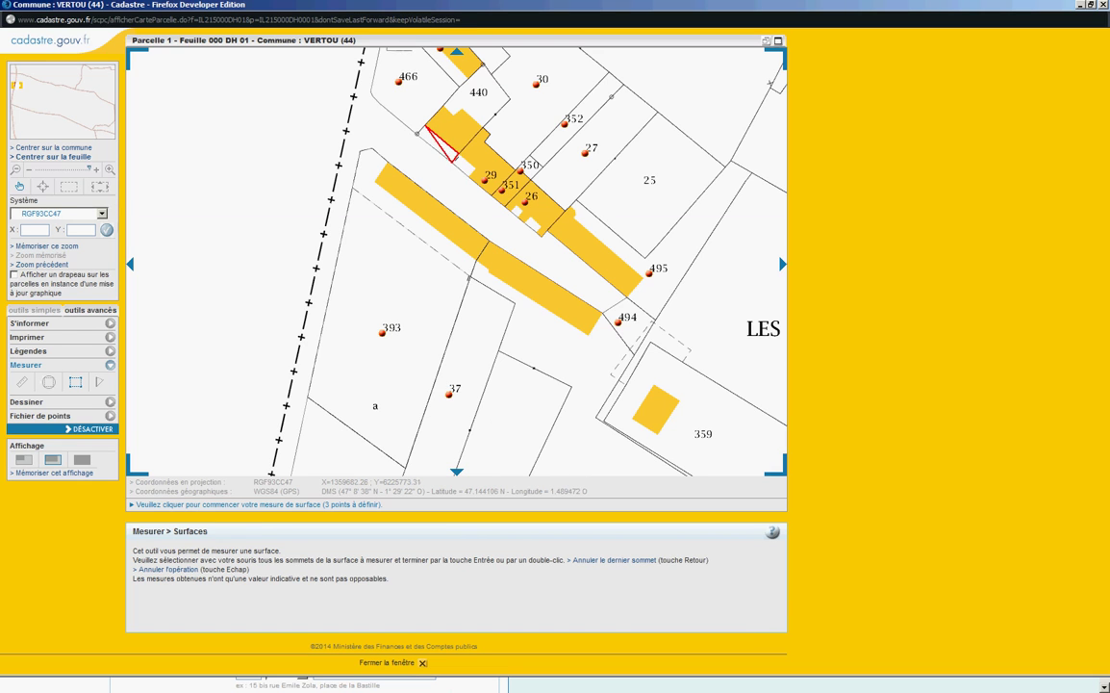
click(457, 154)
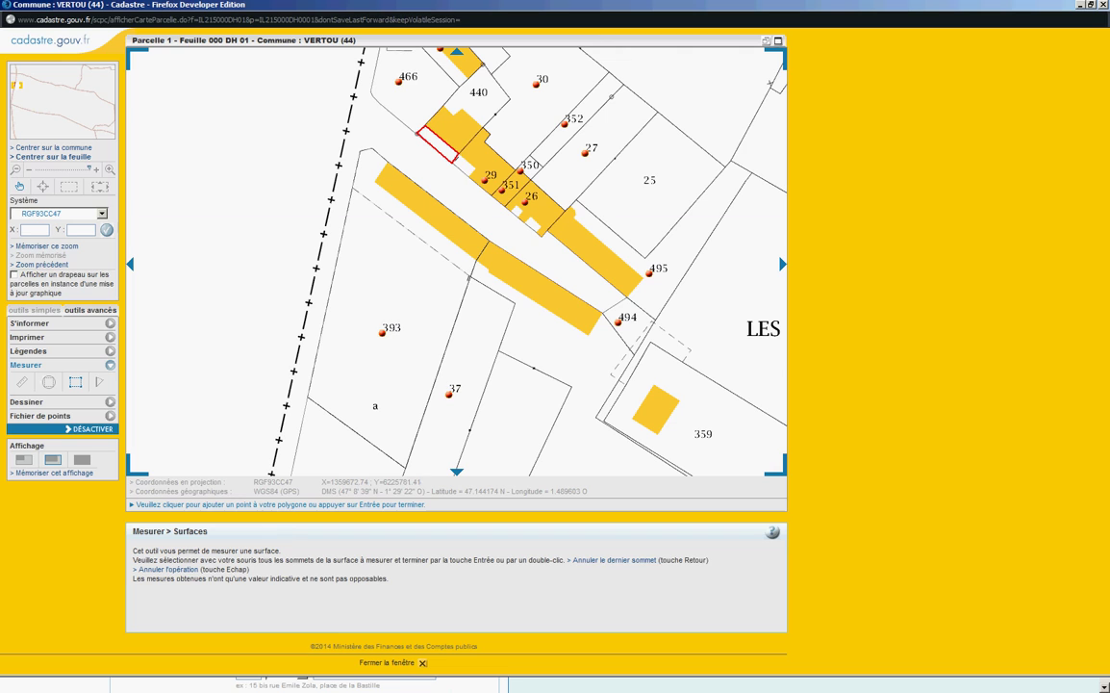
key(Return)
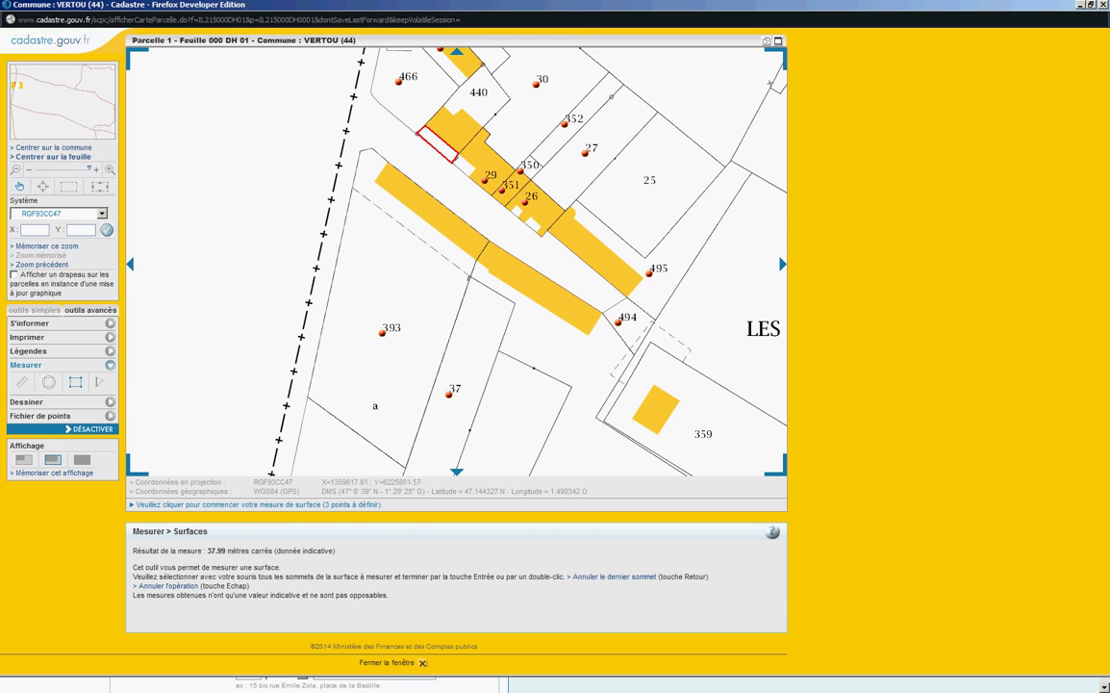
Step: Close the Vertou map window and the cadastre.gouv.fr tab, back to Qwant's cadastre results
click(1104, 5)
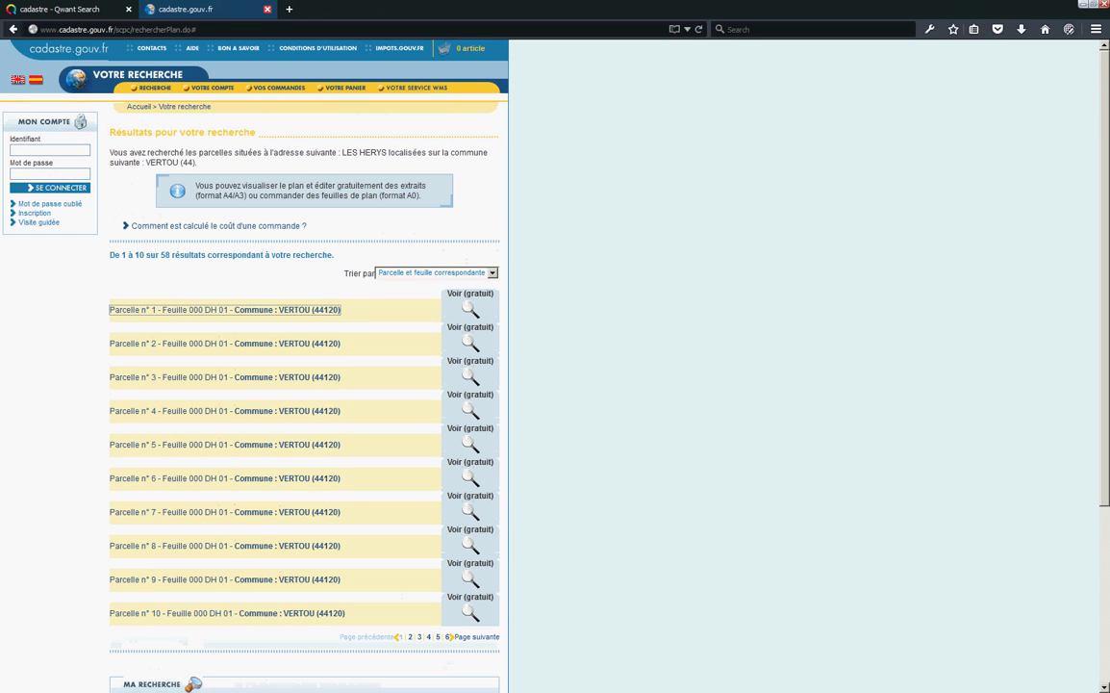
click(267, 8)
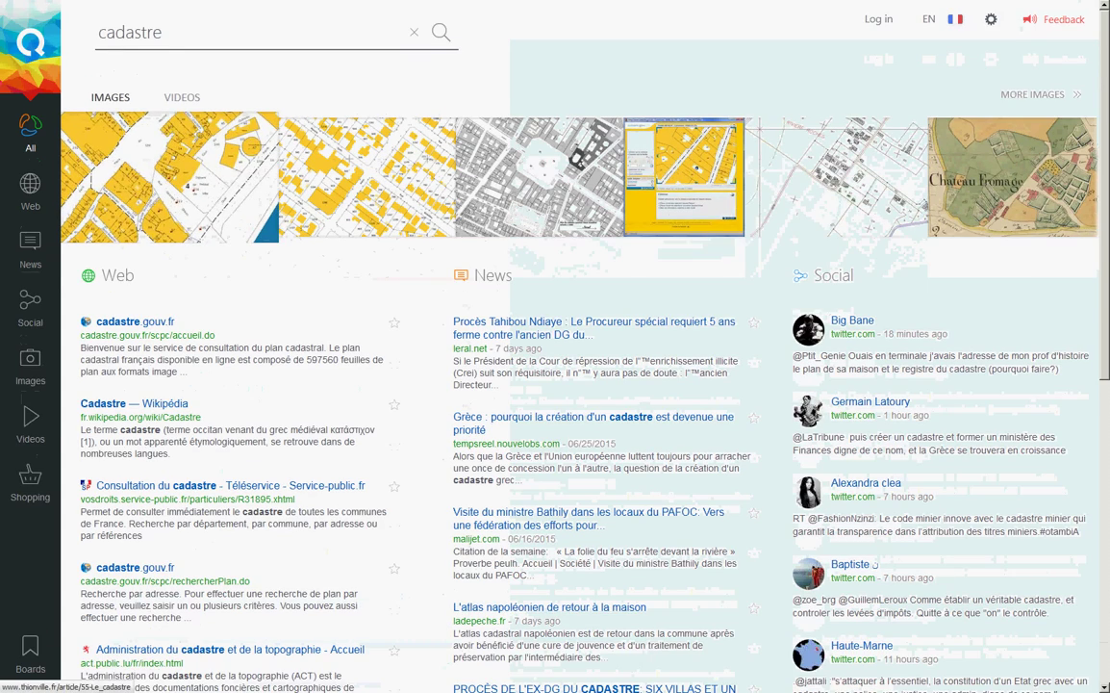
mouse_move(1104, 3)
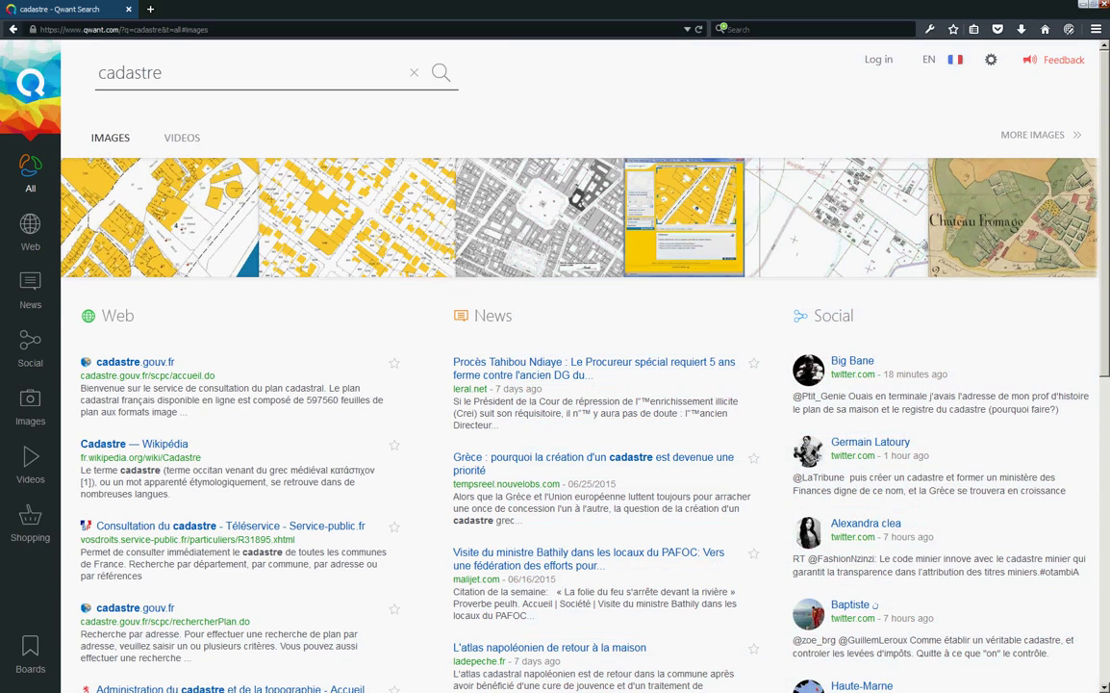